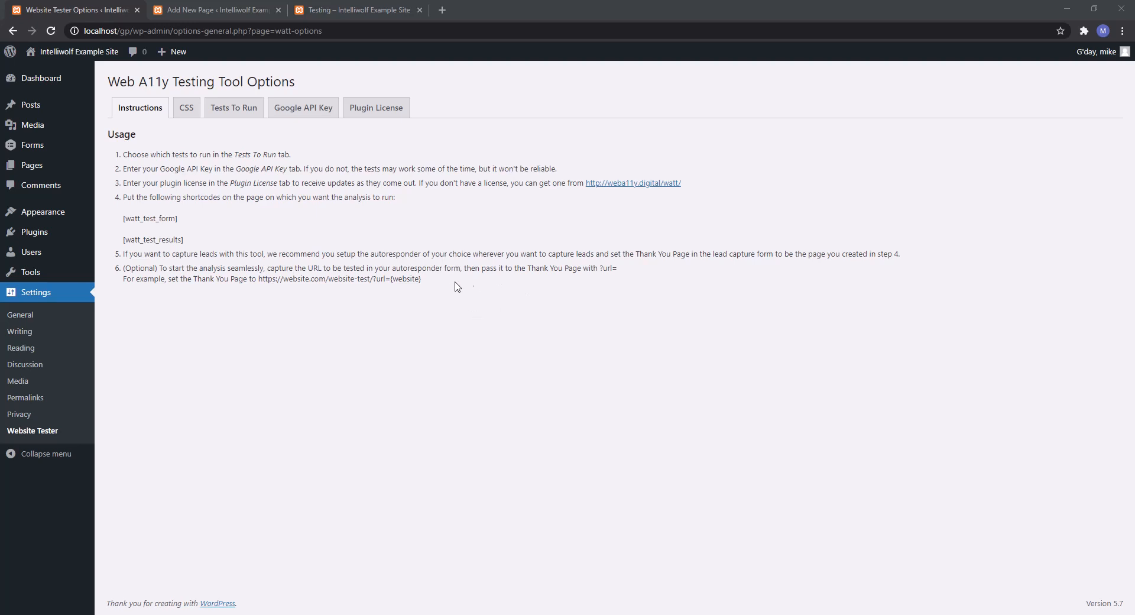
After reading usage steps 5 and 6, add a new Gravity Forms form titled 'Testing'.
left_click_drag(456, 286, 109, 255)
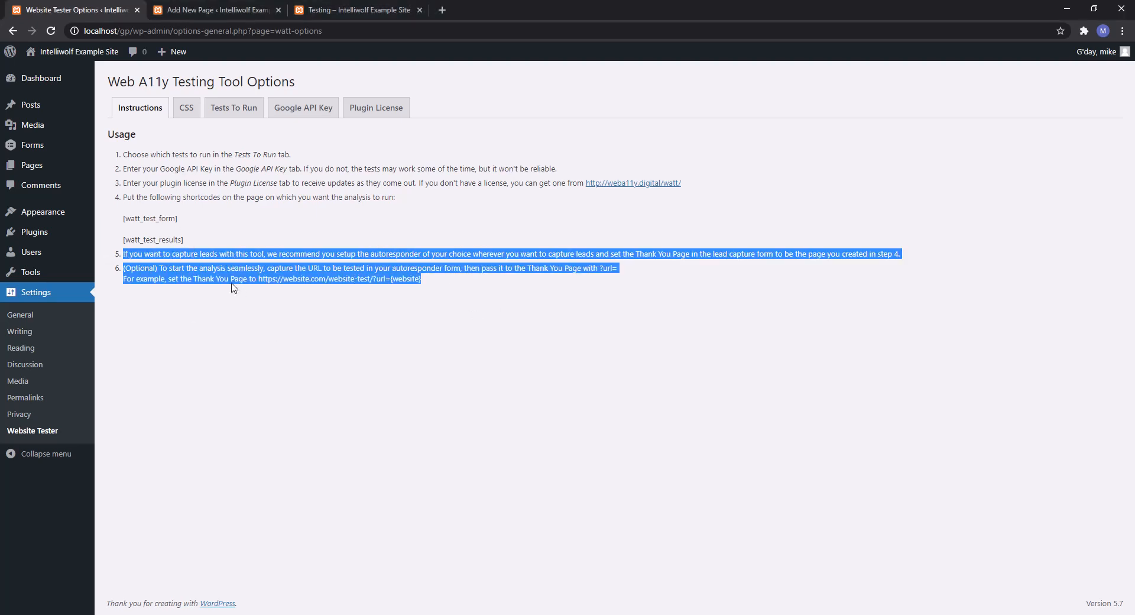
left_click(368, 340)
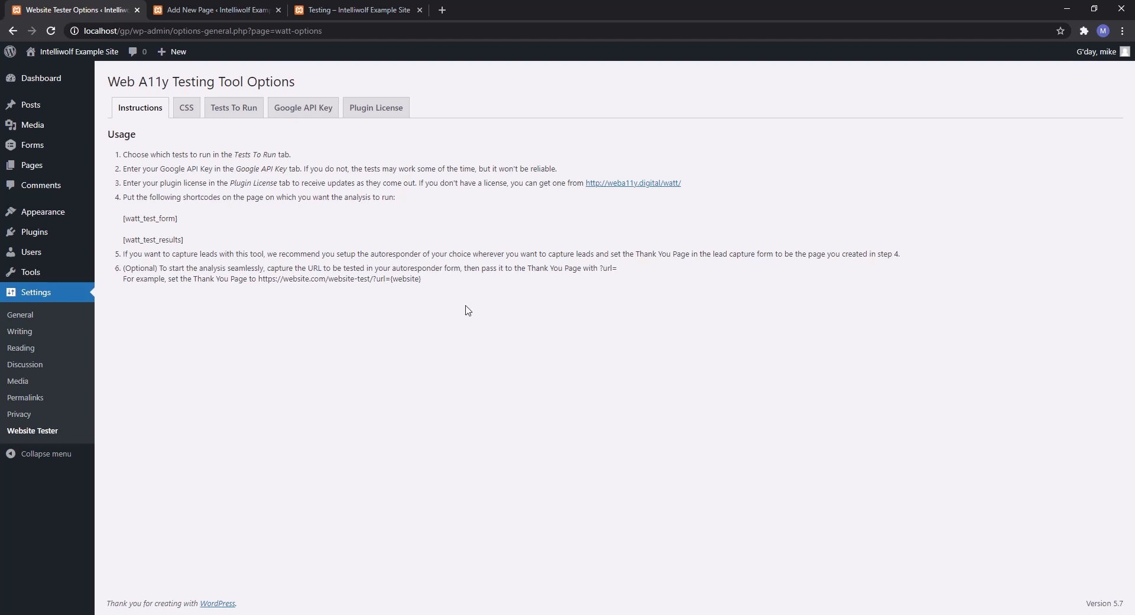
mouse_move(35, 148)
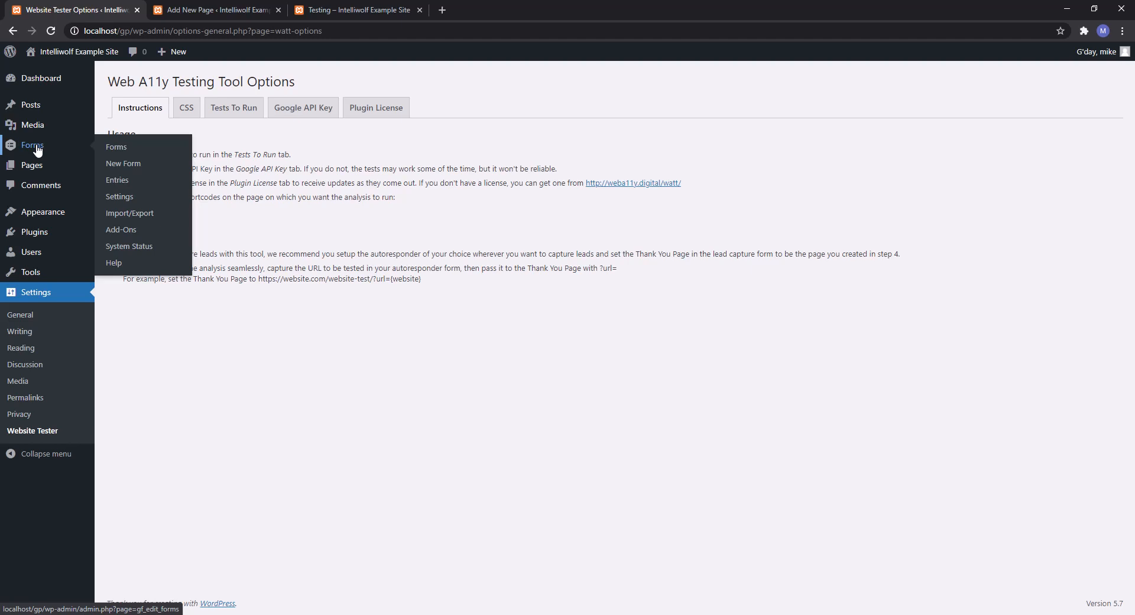
middle_click(37, 148)
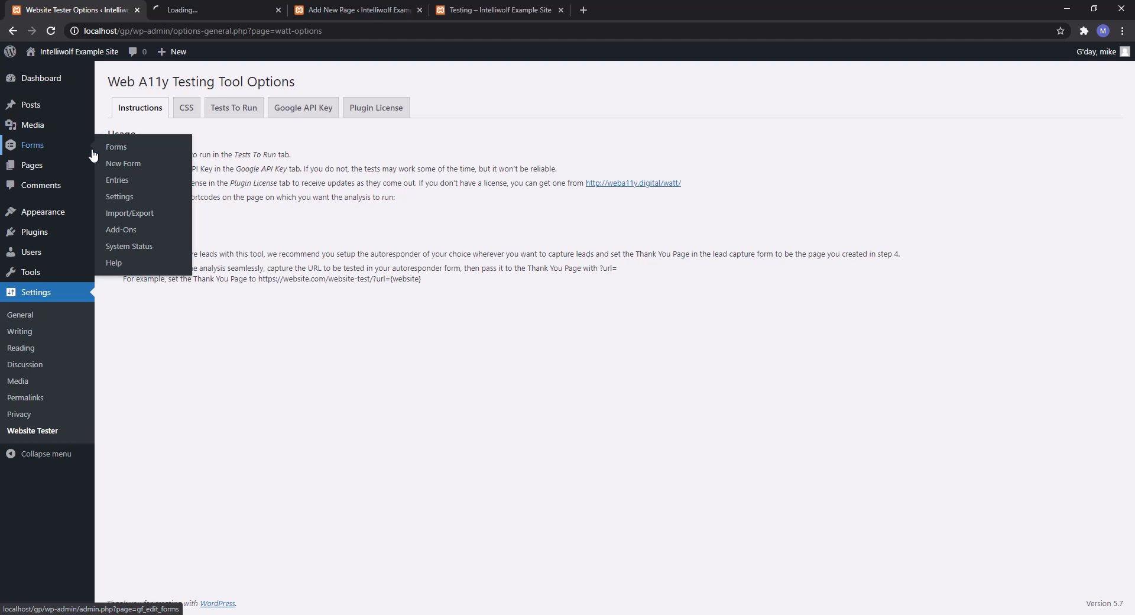
left_click(207, 11)
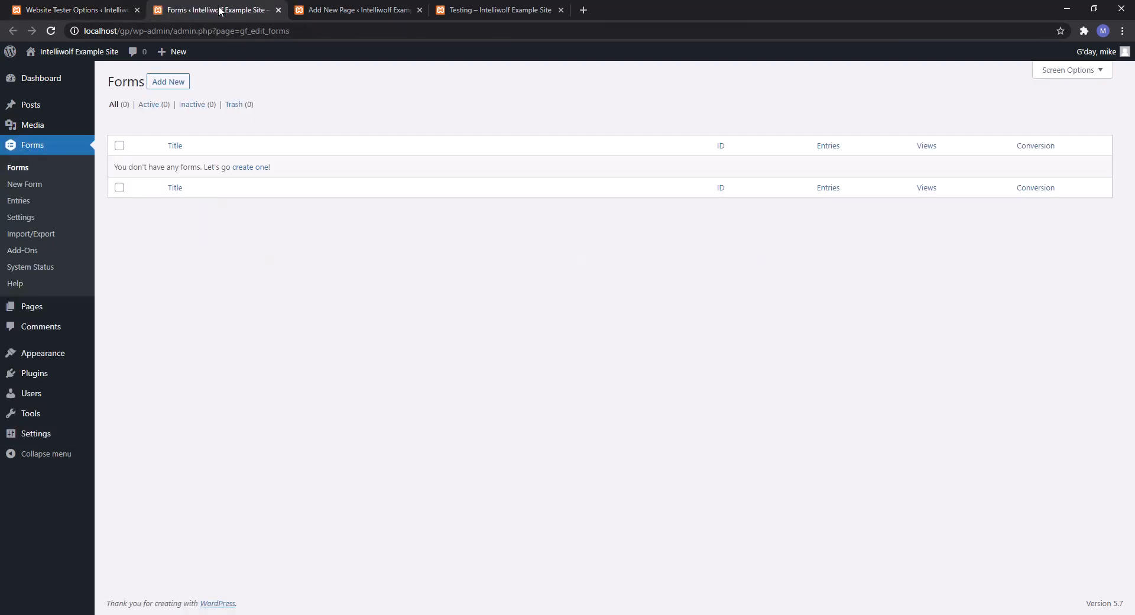
left_click(176, 82)
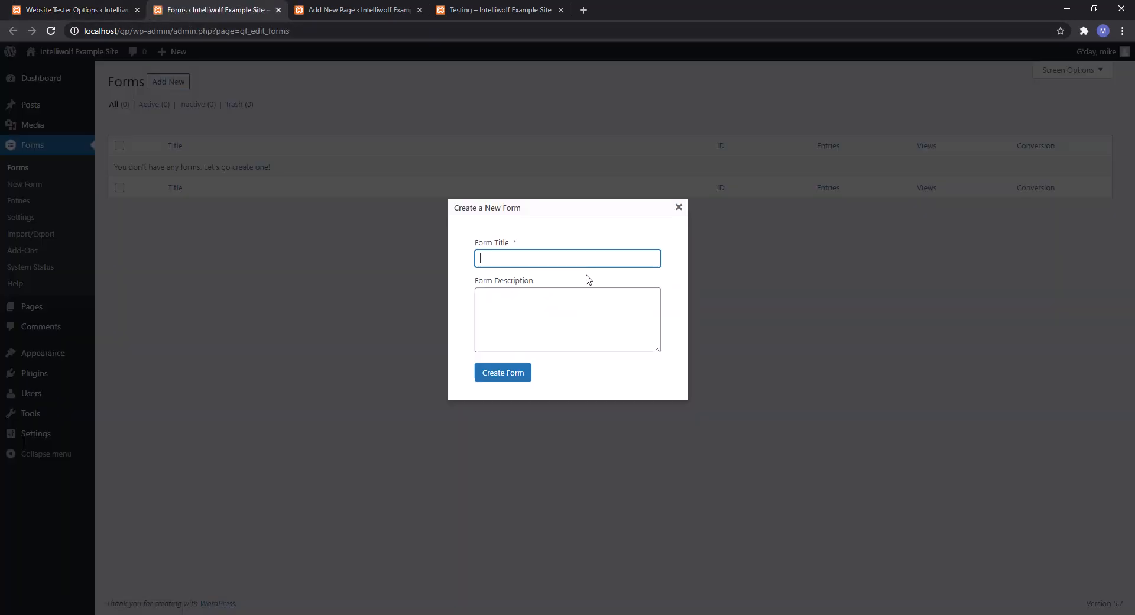
type("Testing")
left_click(488, 373)
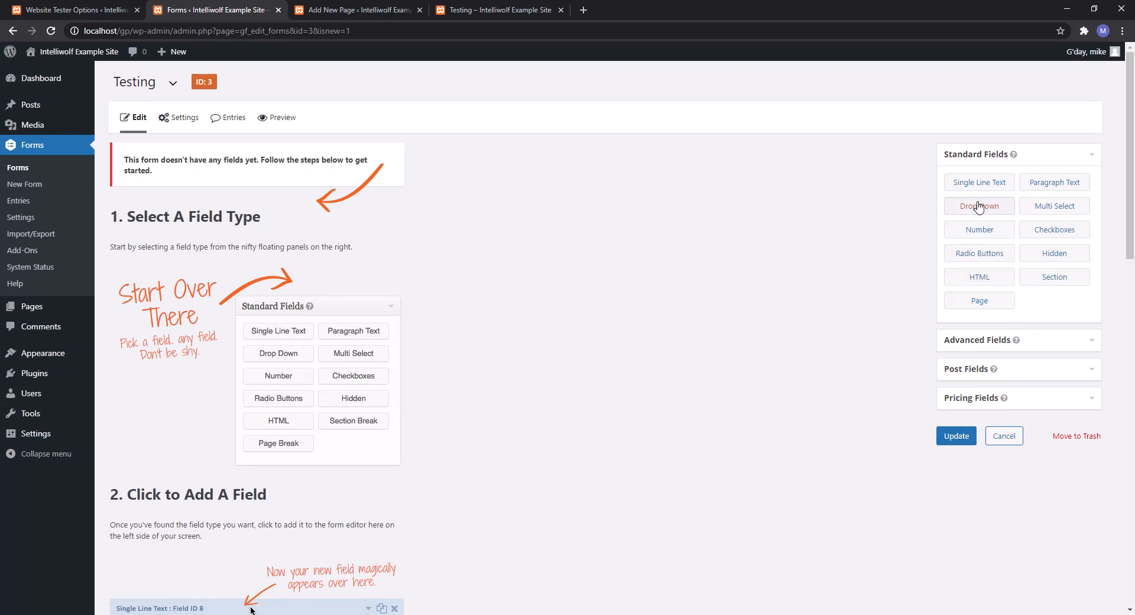
Add Name, Email and Website fields from Advanced Fields and save the Testing form.
left_click(1064, 340)
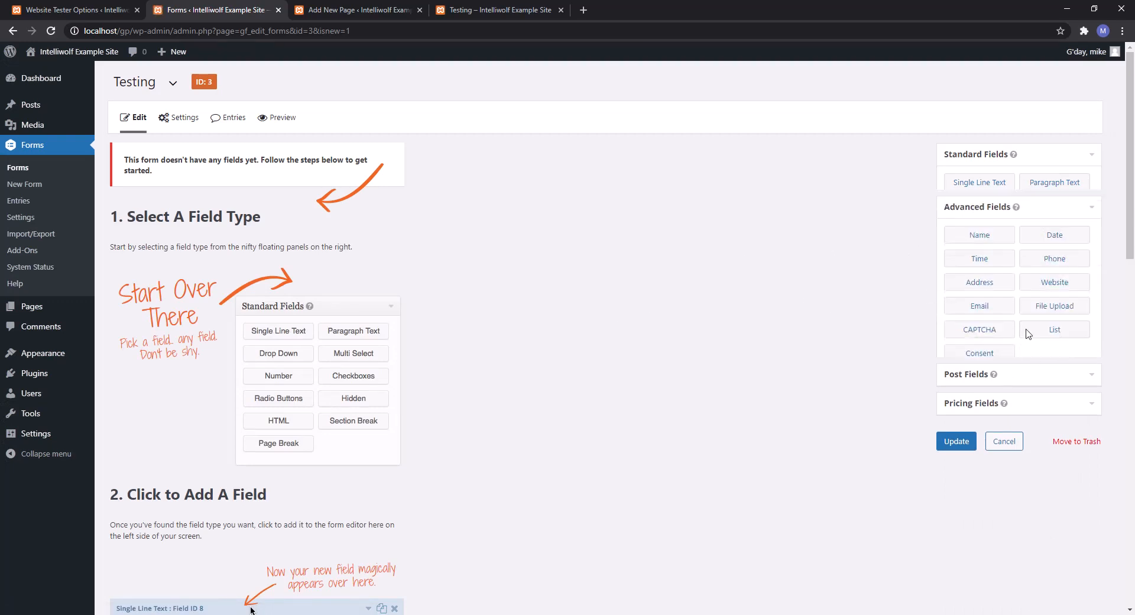
left_click(977, 211)
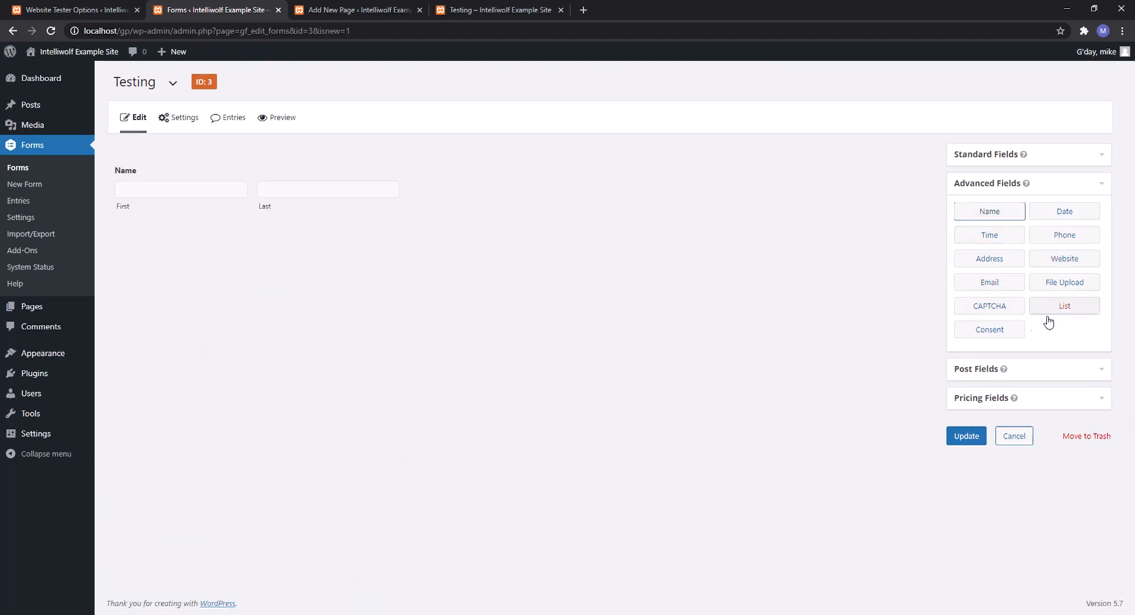
left_click(1006, 286)
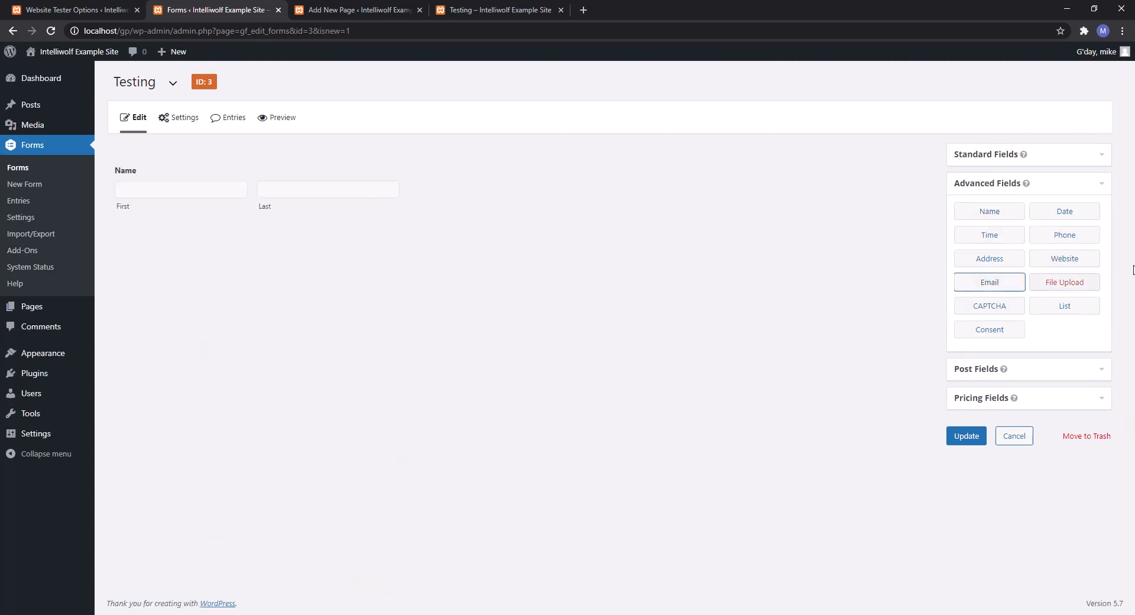
left_click(1074, 265)
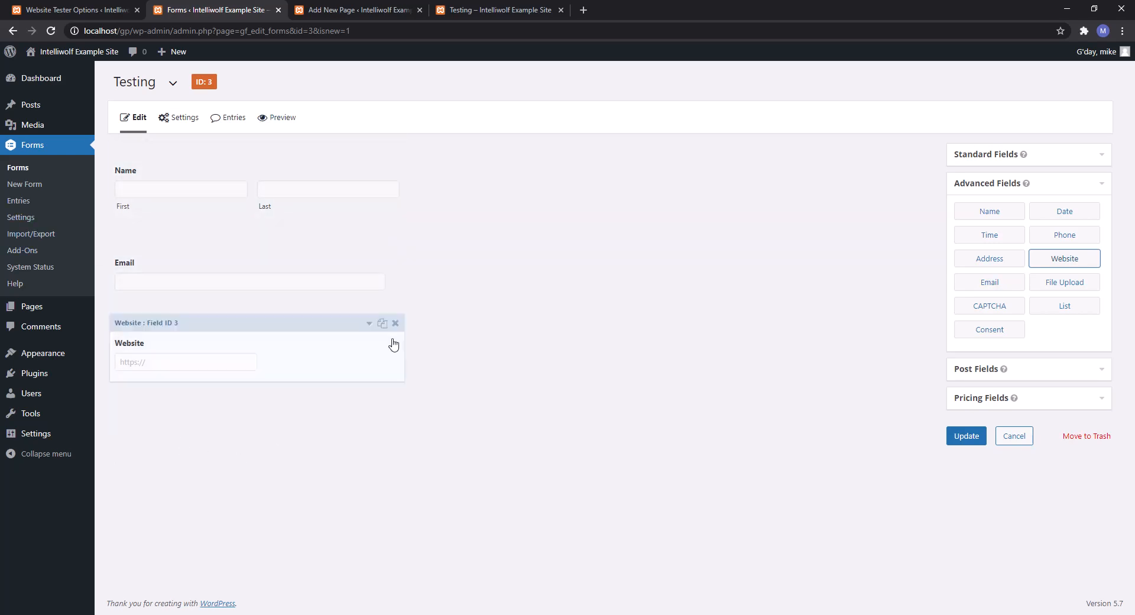
left_click(964, 442)
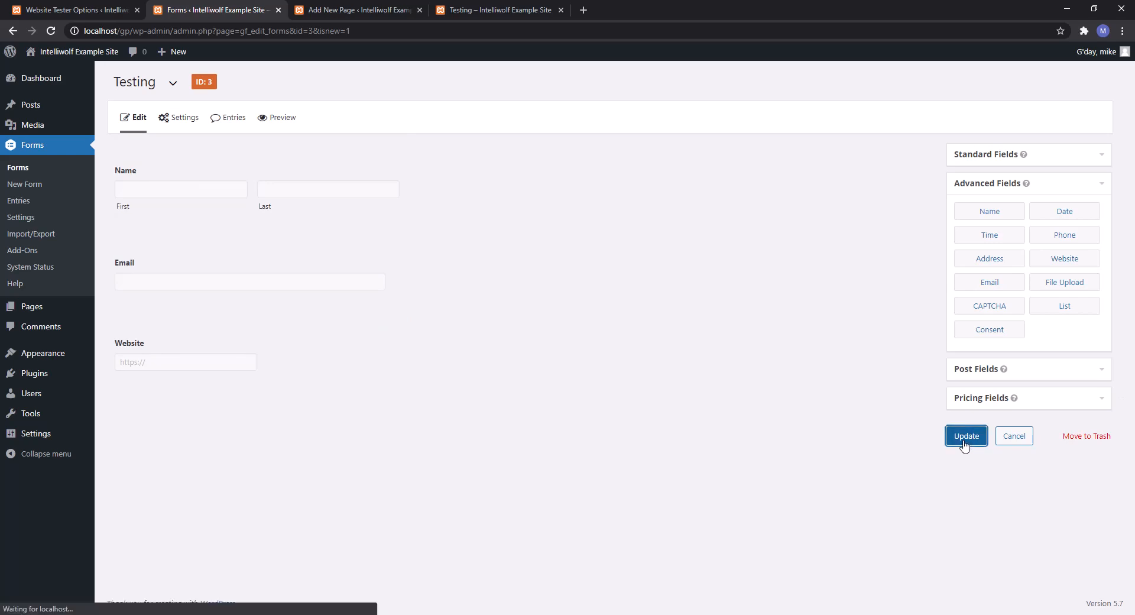
mouse_move(160, 117)
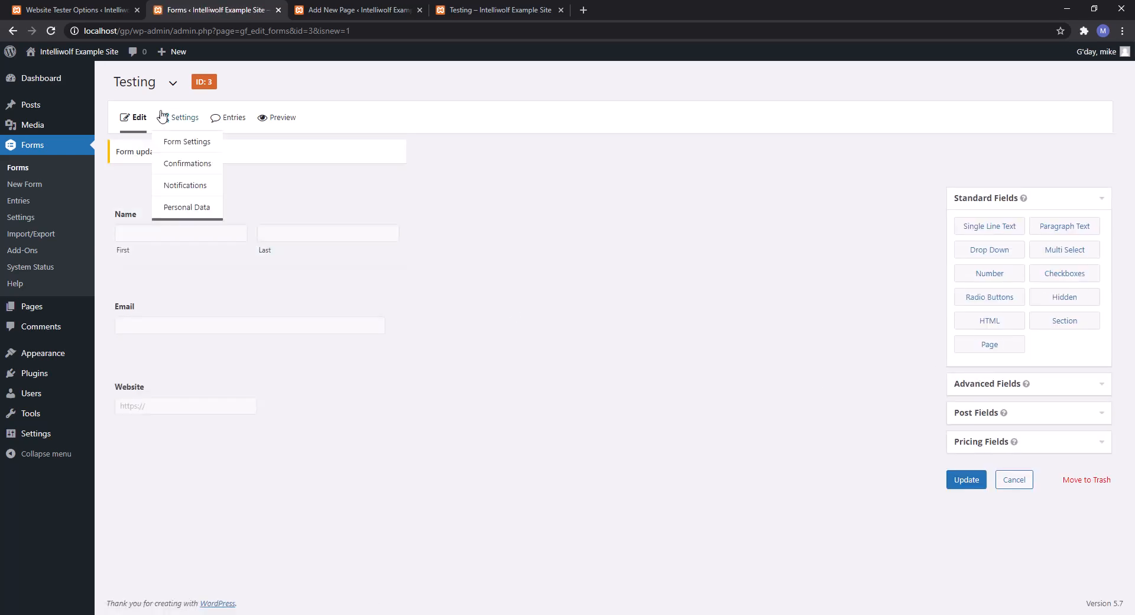
Edit the form's Default Confirmation and switch its type to Redirect.
left_click(189, 168)
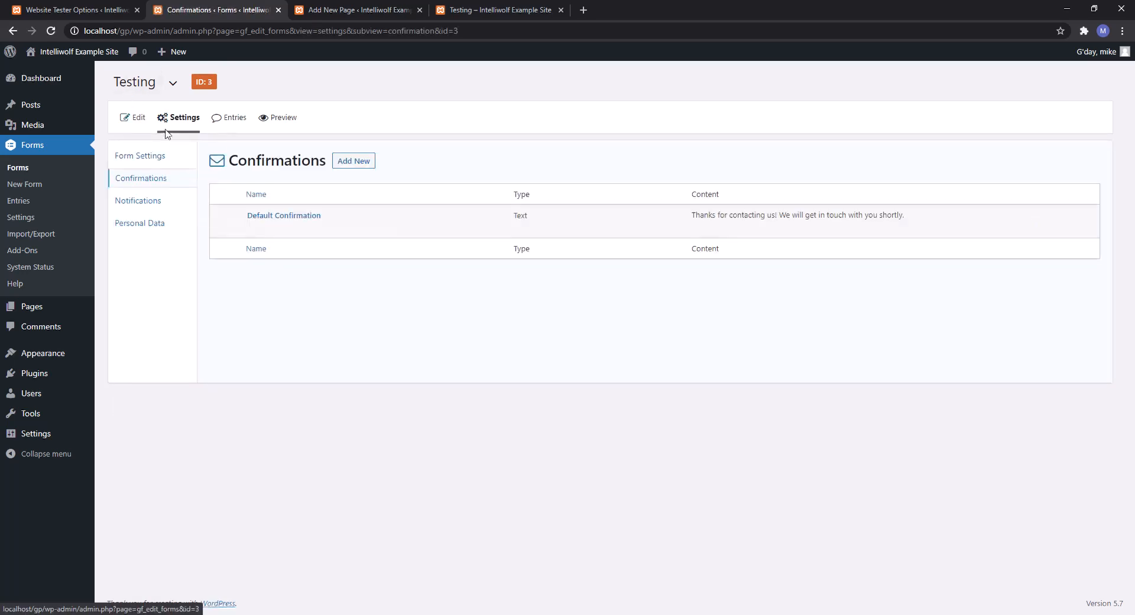
left_click(253, 228)
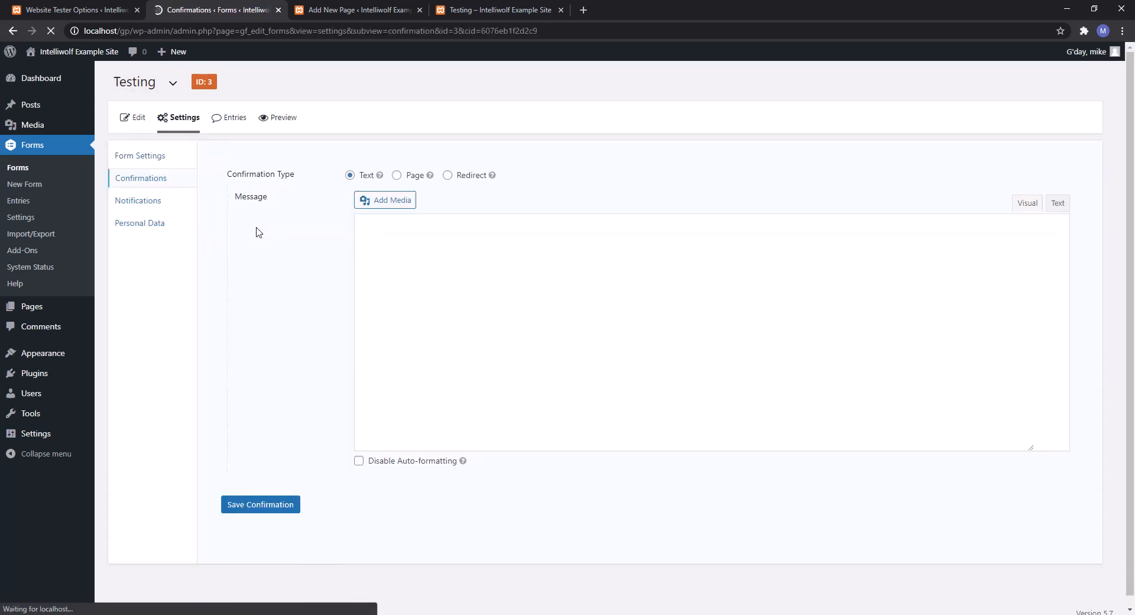
left_click(448, 175)
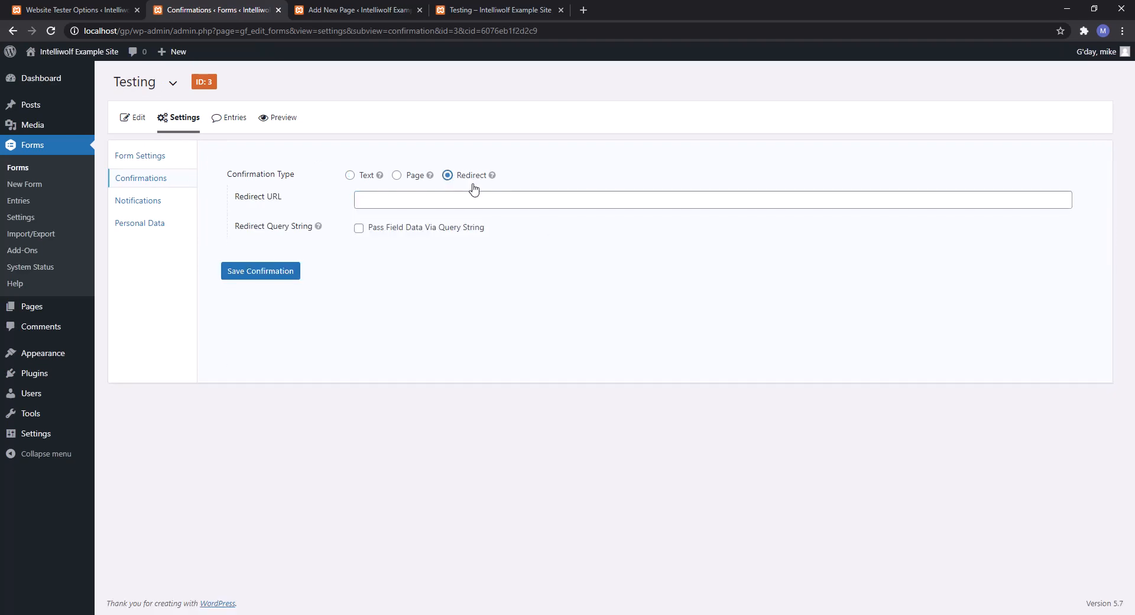
Copy the Testing page's address and paste it into the Redirect URL field.
left_click(464, 8)
left_click(176, 30)
key("ctrl+c")
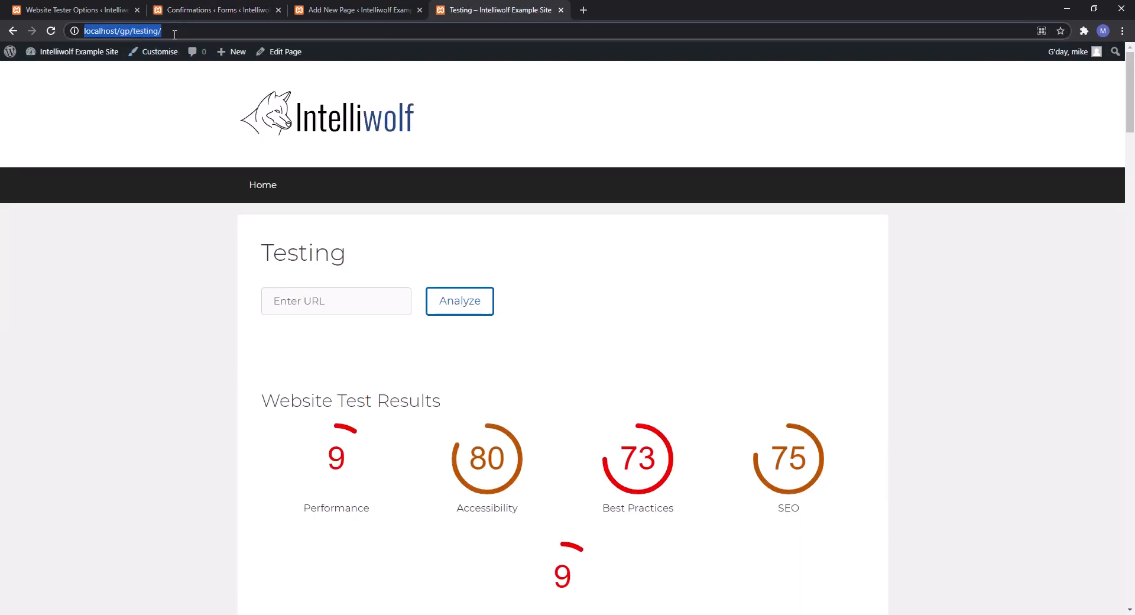
left_click(208, 8)
left_click(459, 199)
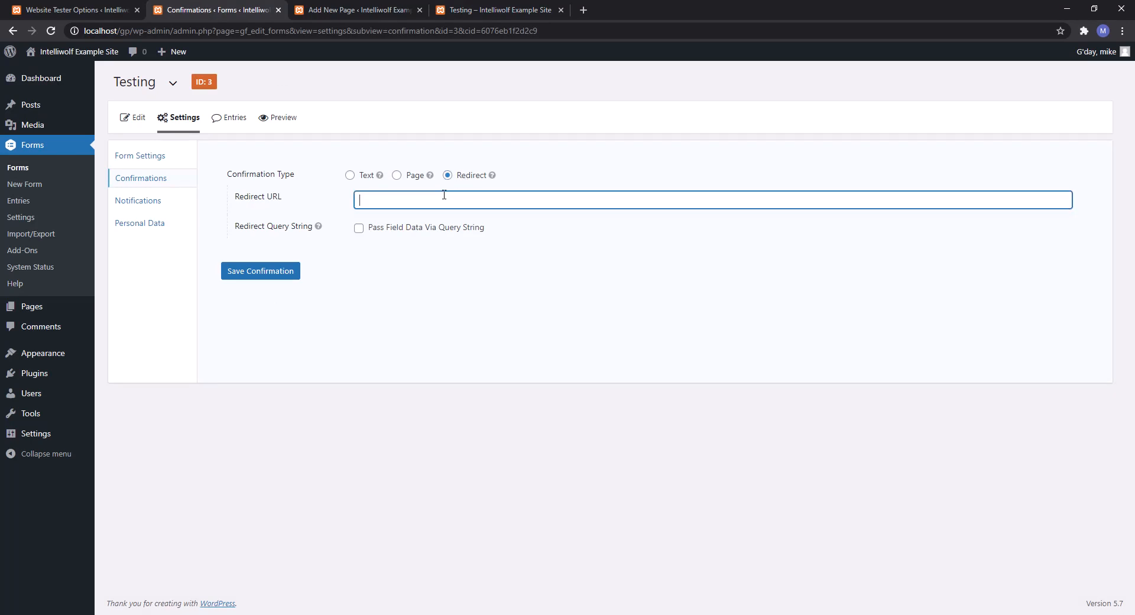
key("ctrl+v")
left_click(465, 10)
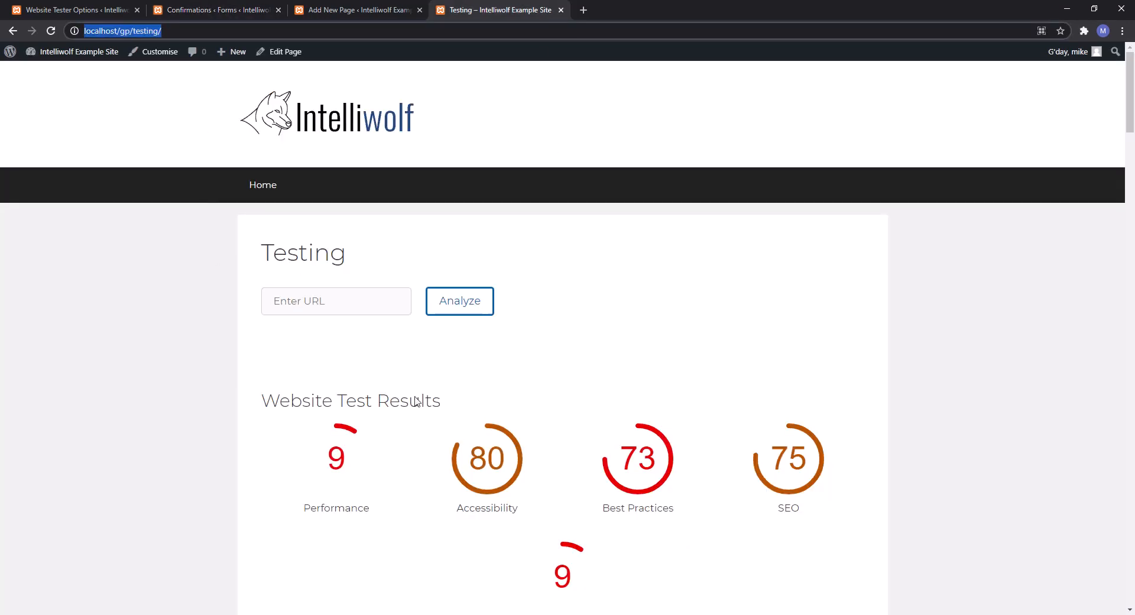
left_click(168, 11)
left_click(62, 8)
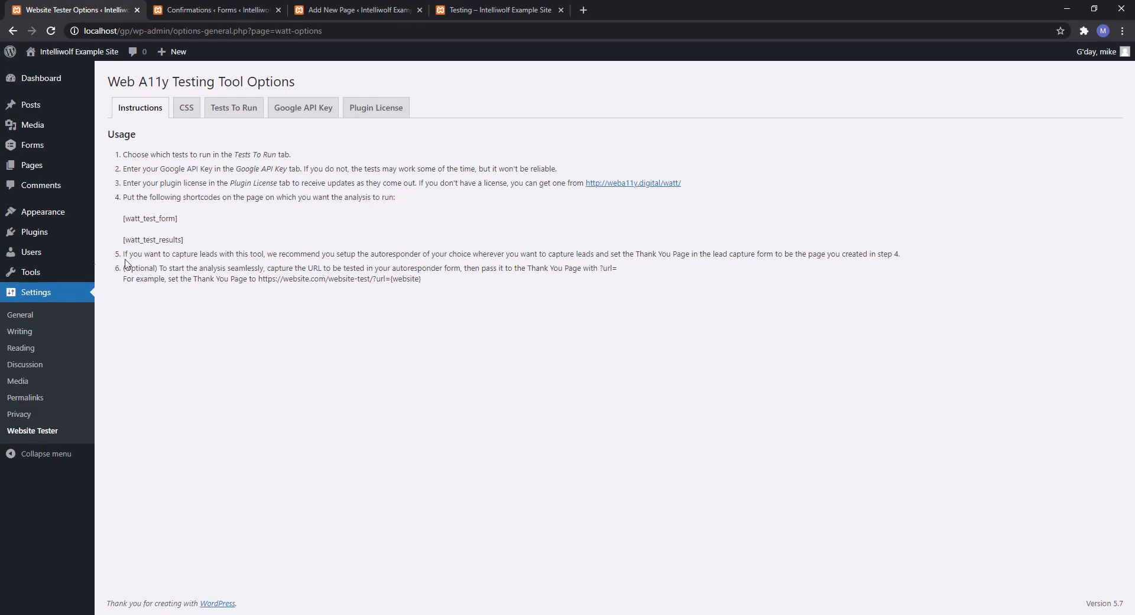
Check the tester instructions on passing the site through the url= parameter.
left_click_drag(130, 267, 239, 279)
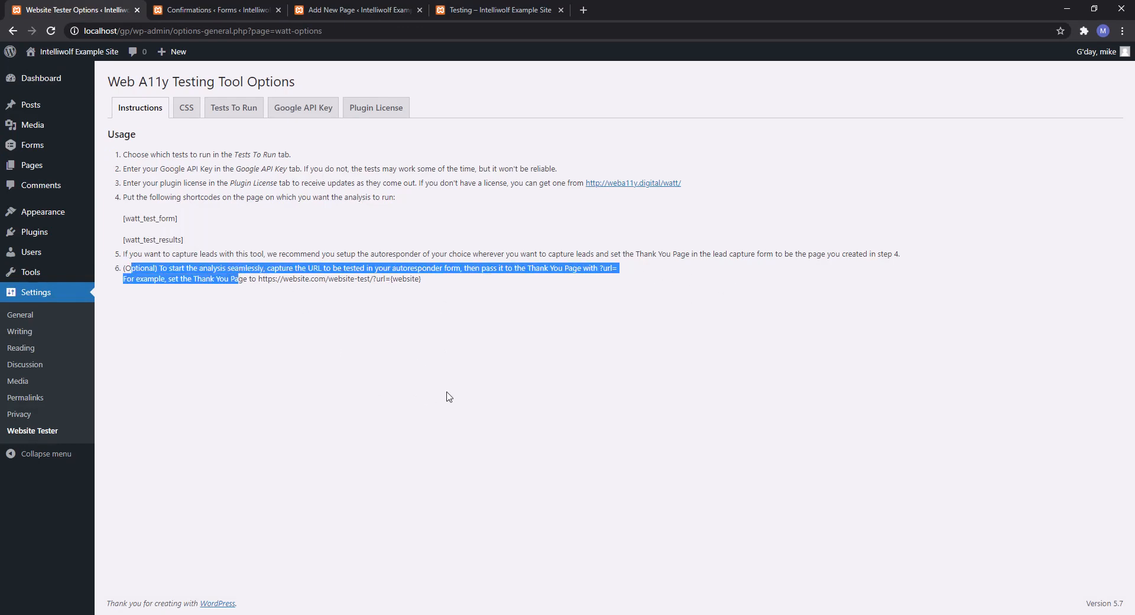
left_click(185, 7)
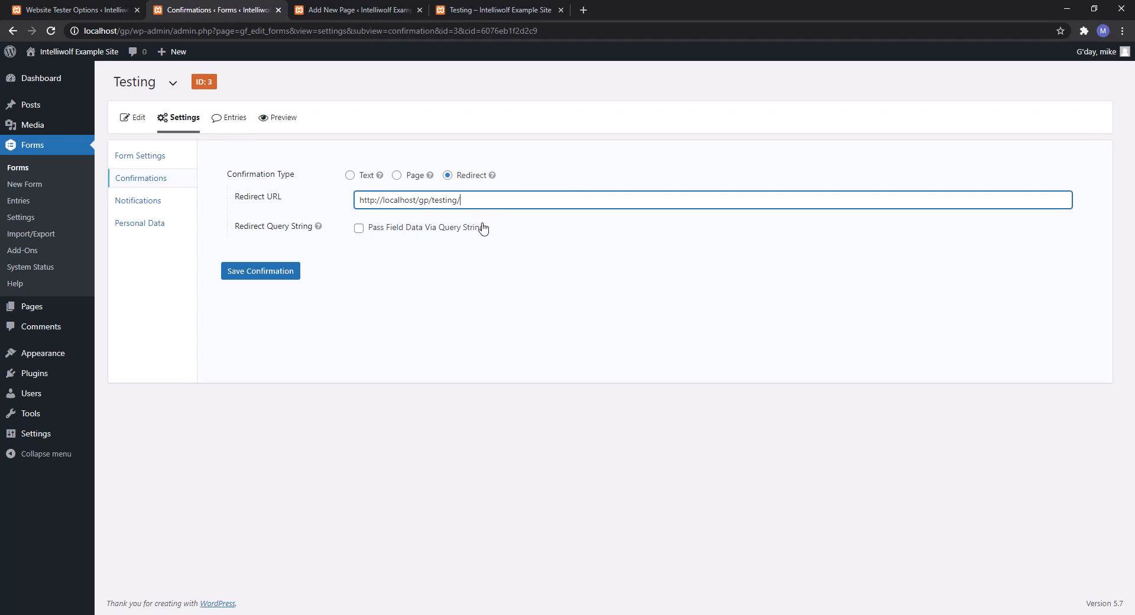
left_click(58, 5)
left_click(565, 332)
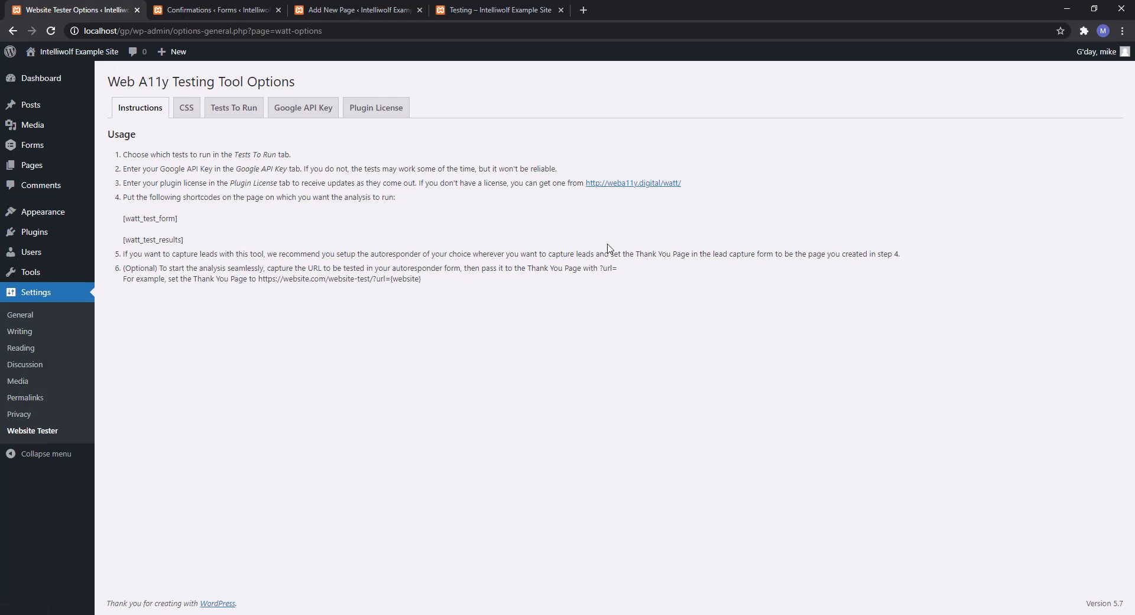
left_click_drag(604, 269, 624, 270)
left_click(211, 8)
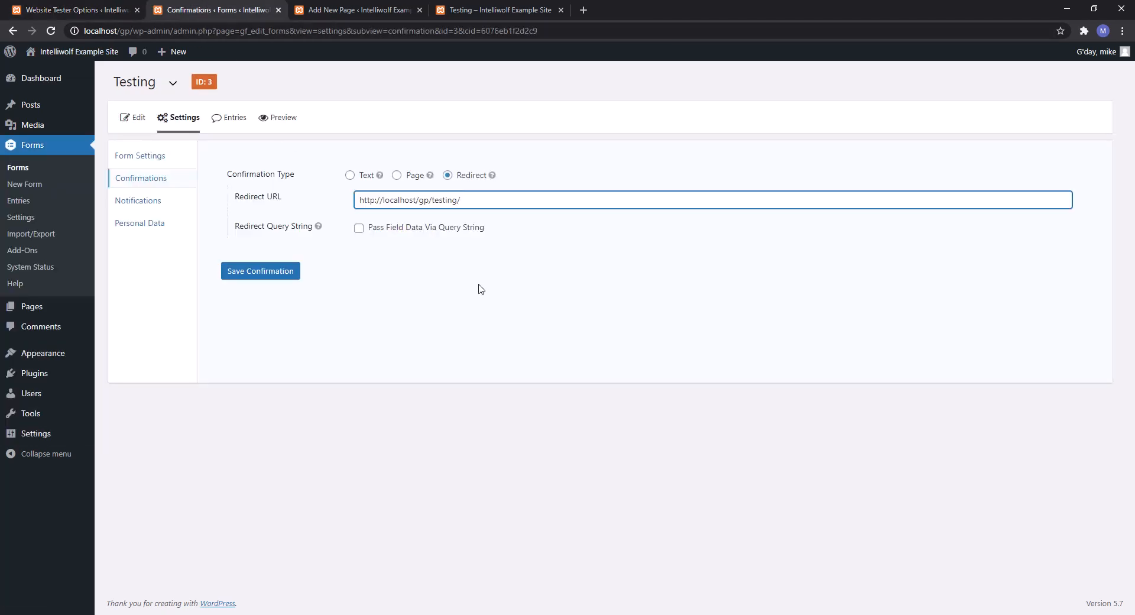
Enable Pass Field Data Via Query String with url={Website:3} and save the confirmation.
left_click(359, 228)
left_click(535, 285)
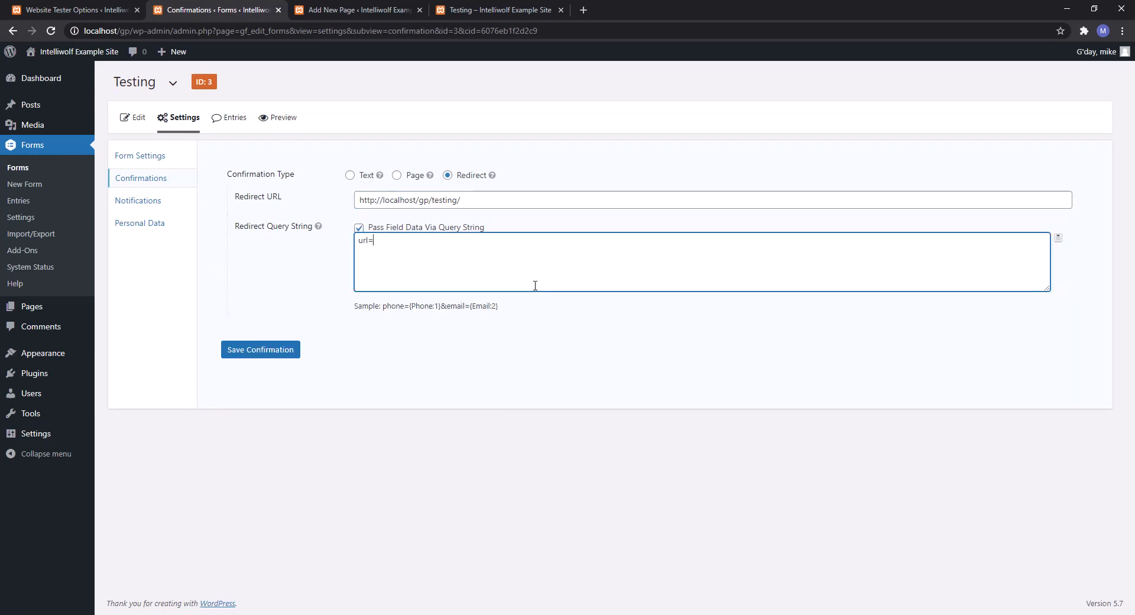
left_click(1057, 237)
scroll(1028, 324, "down", 2)
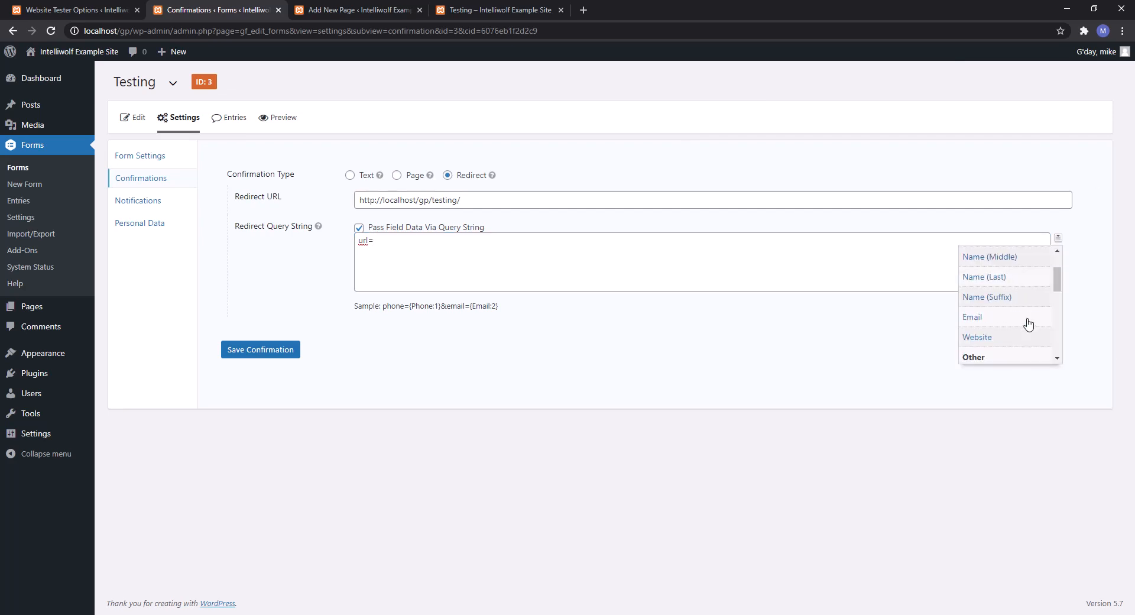
left_click(1013, 339)
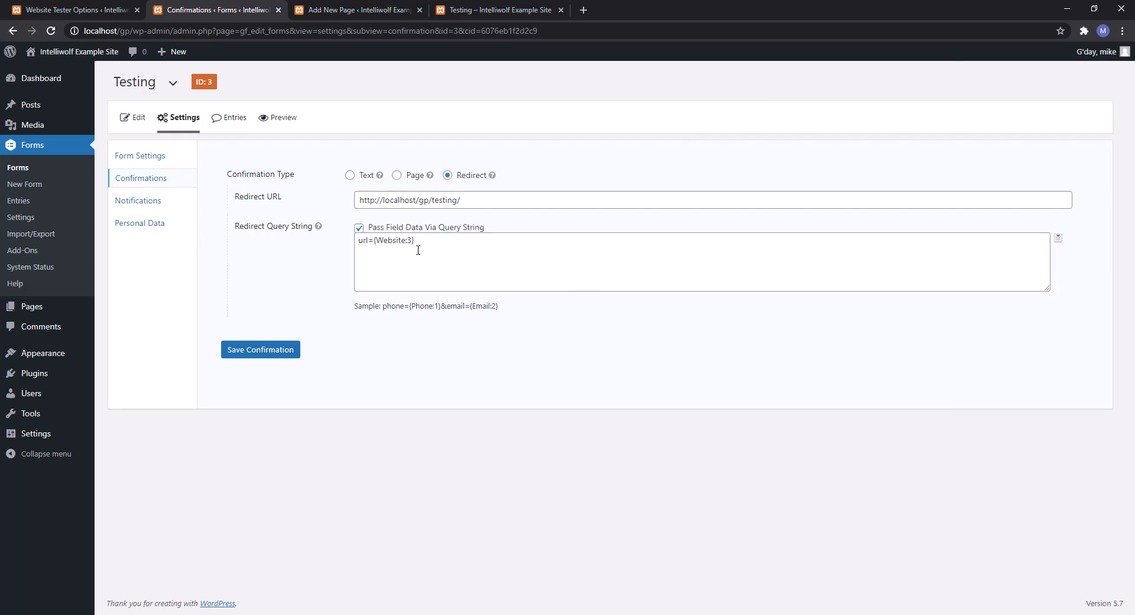
left_click(265, 357)
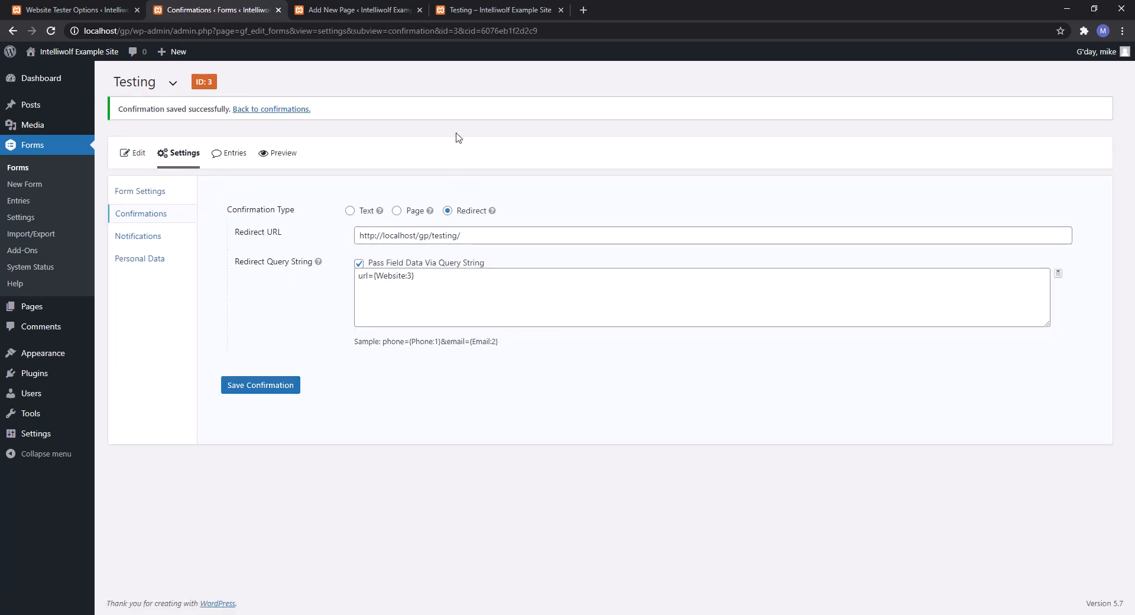
left_click(390, 10)
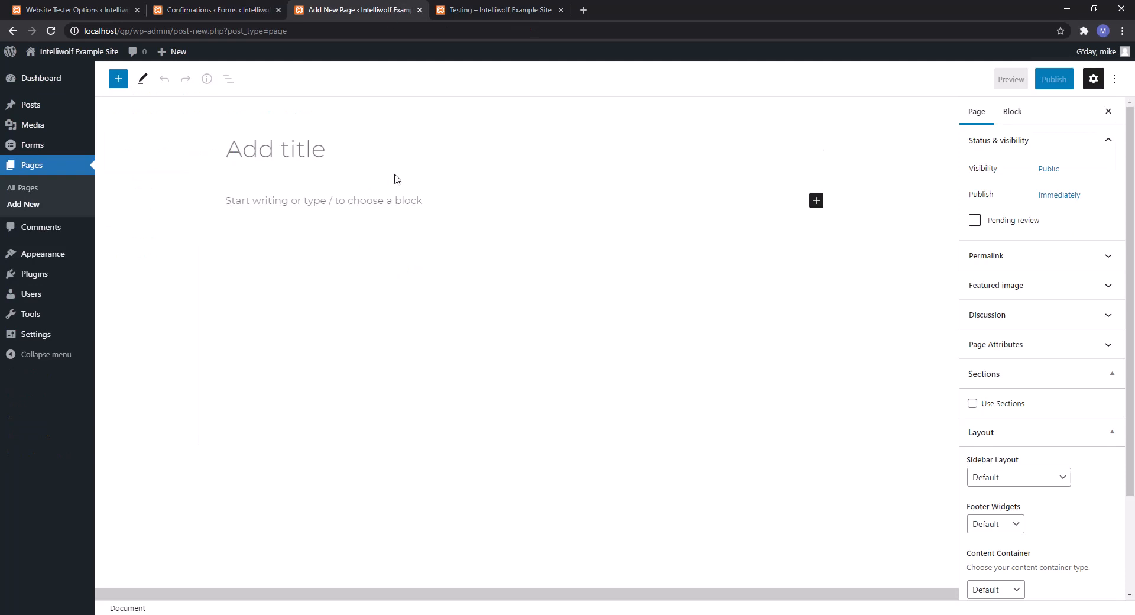
Start a page title and Gravity Forms block, then reload the page editor.
left_click(394, 172)
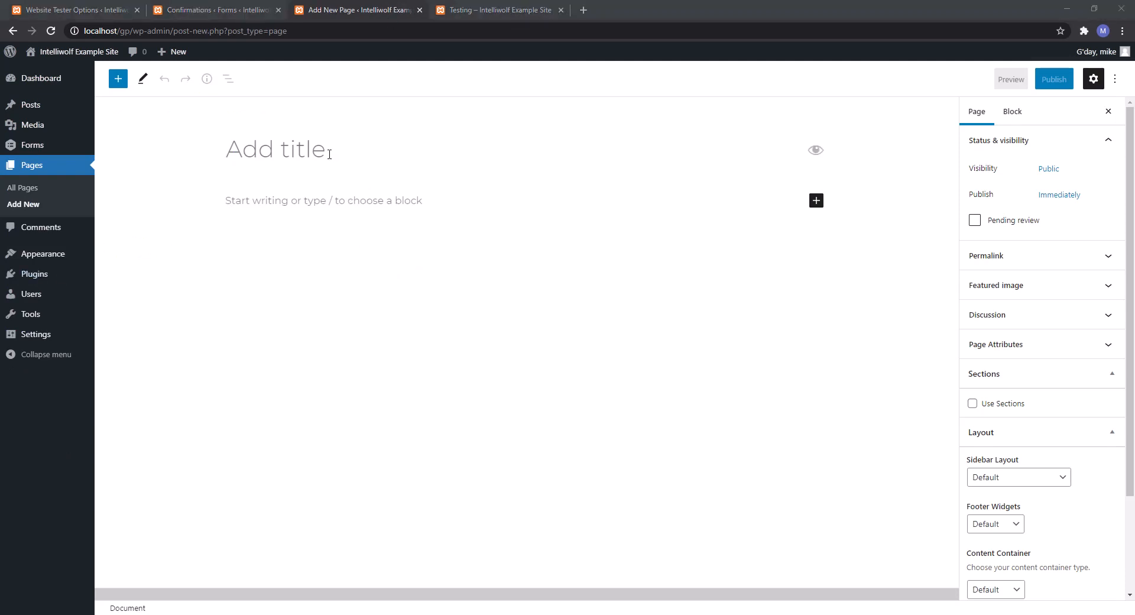
type("Grav")
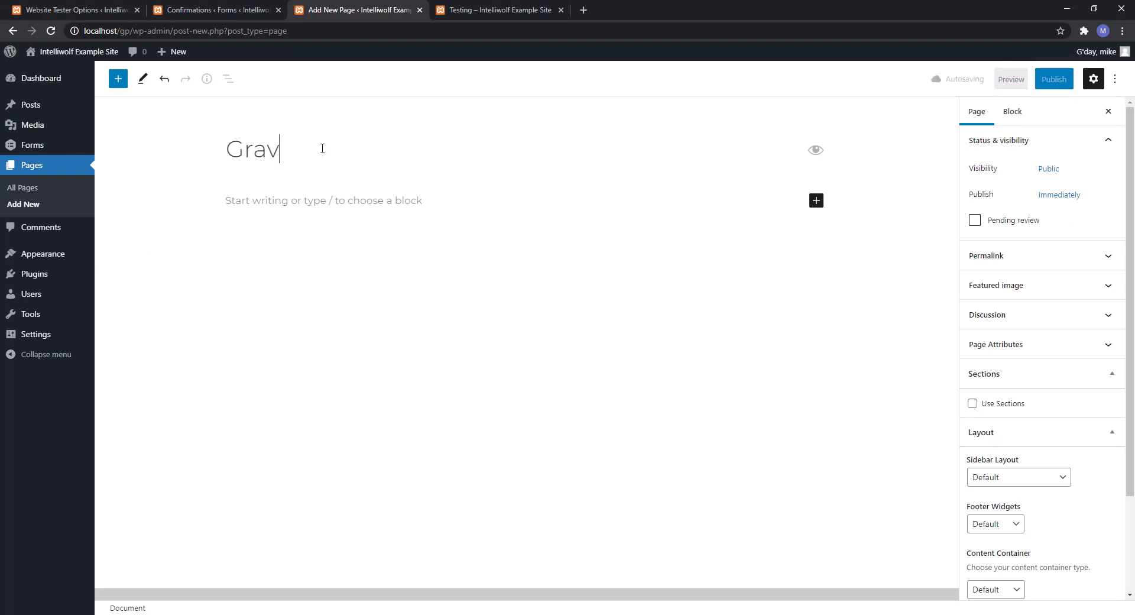
type("ity For")
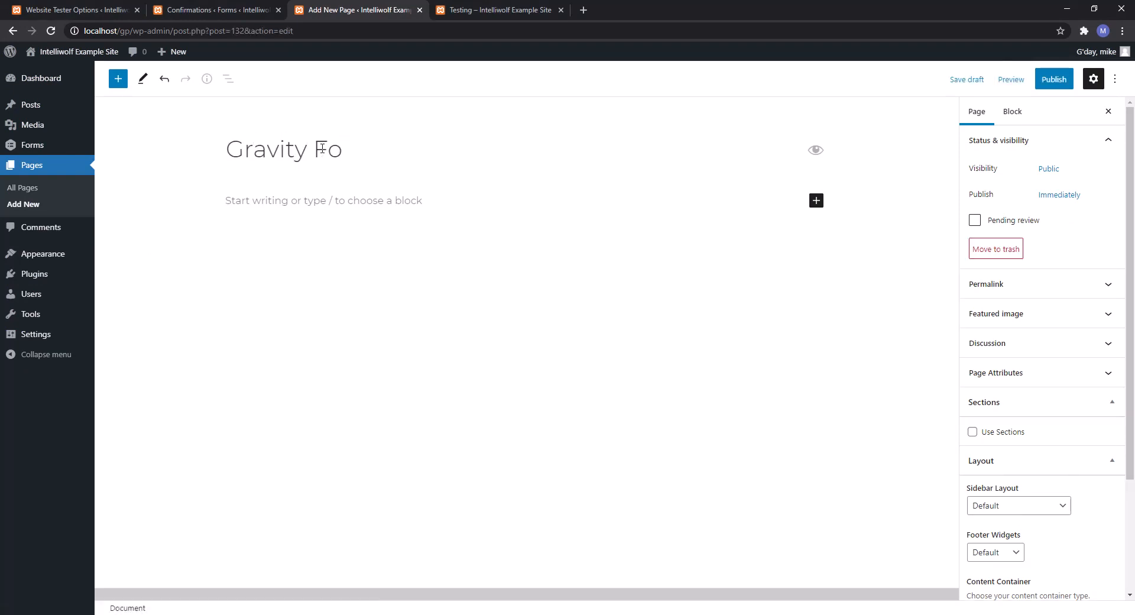
key("BackSpace")
key("BackSpace")
type("Test")
left_click(348, 207)
type("/")
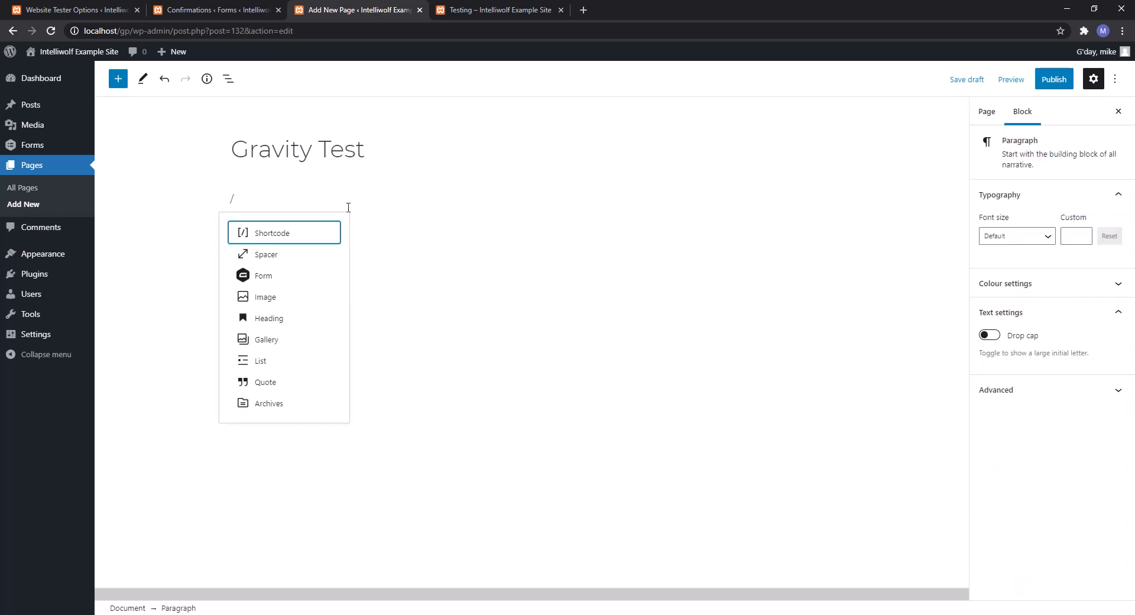
left_click(269, 276)
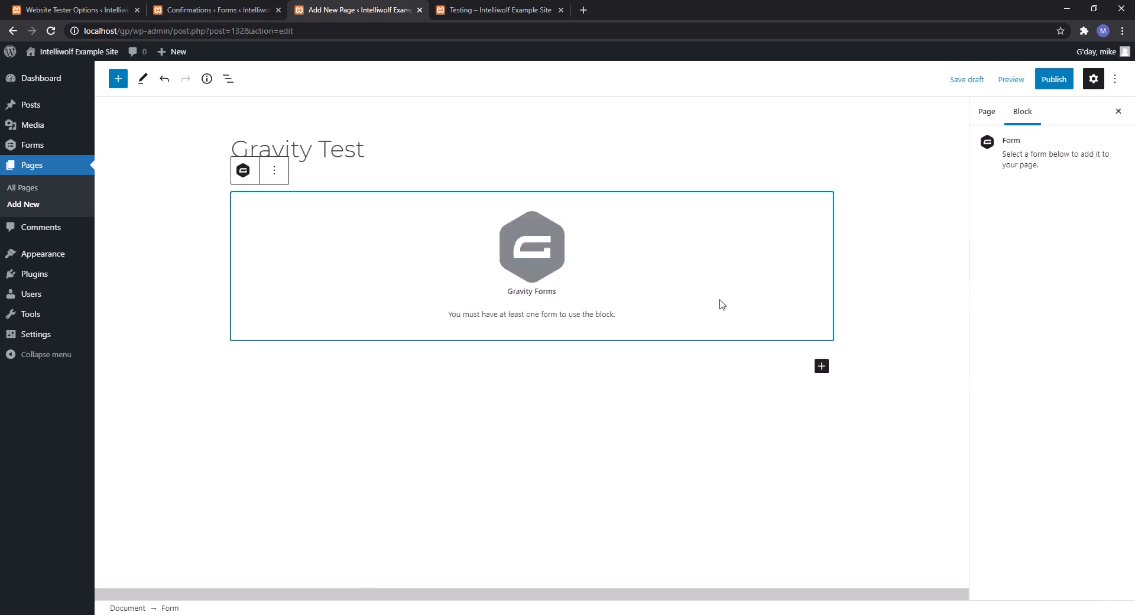
mouse_move(537, 344)
key("ctrl+shift+Tab")
key("ctrl+Tab")
key("F5")
left_click(622, 97)
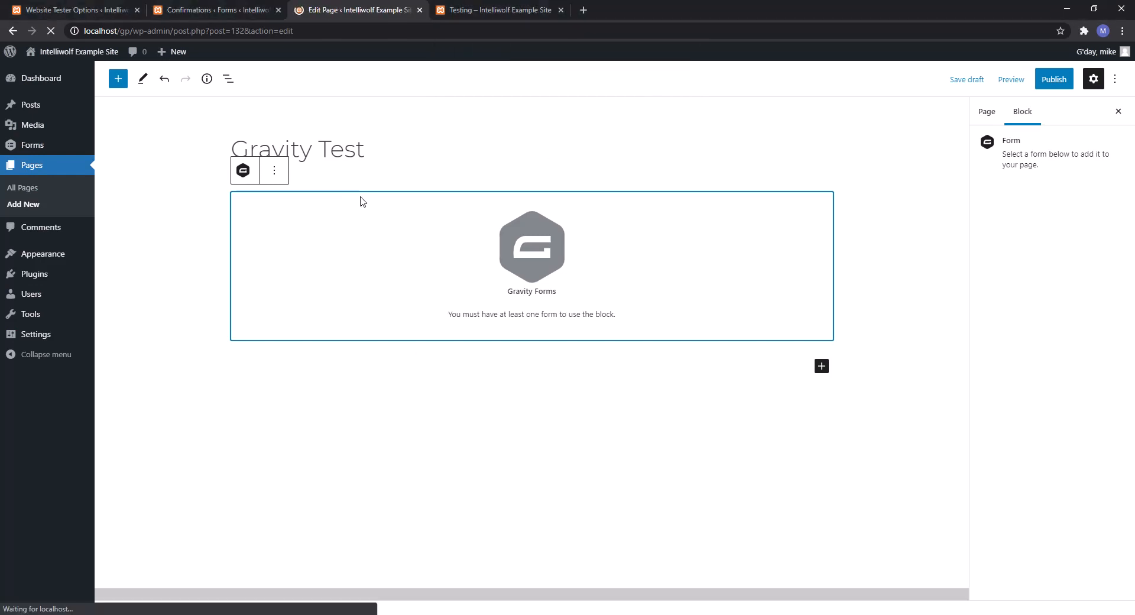
Title the page 'Gravity' and embed the Testing form in a Gravity Forms block.
left_click(322, 210)
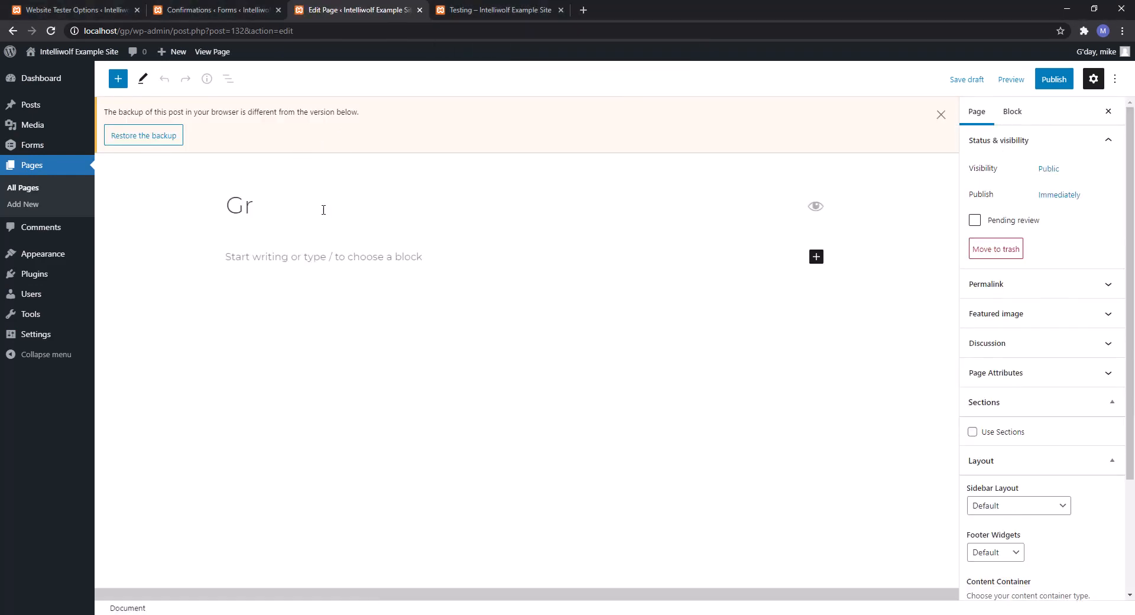
type("avity")
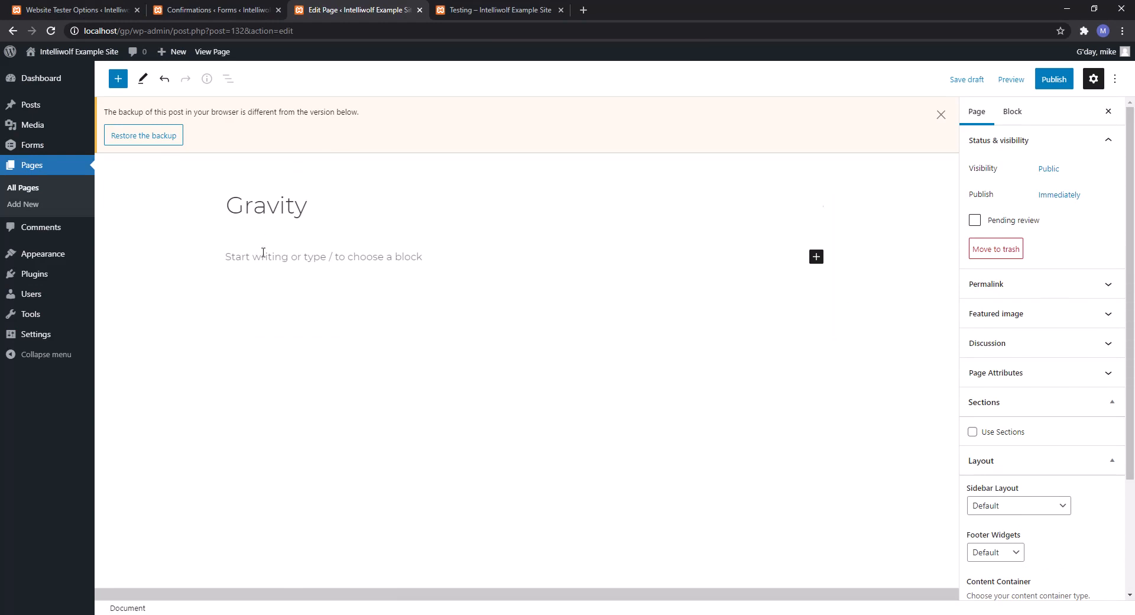
left_click(368, 254)
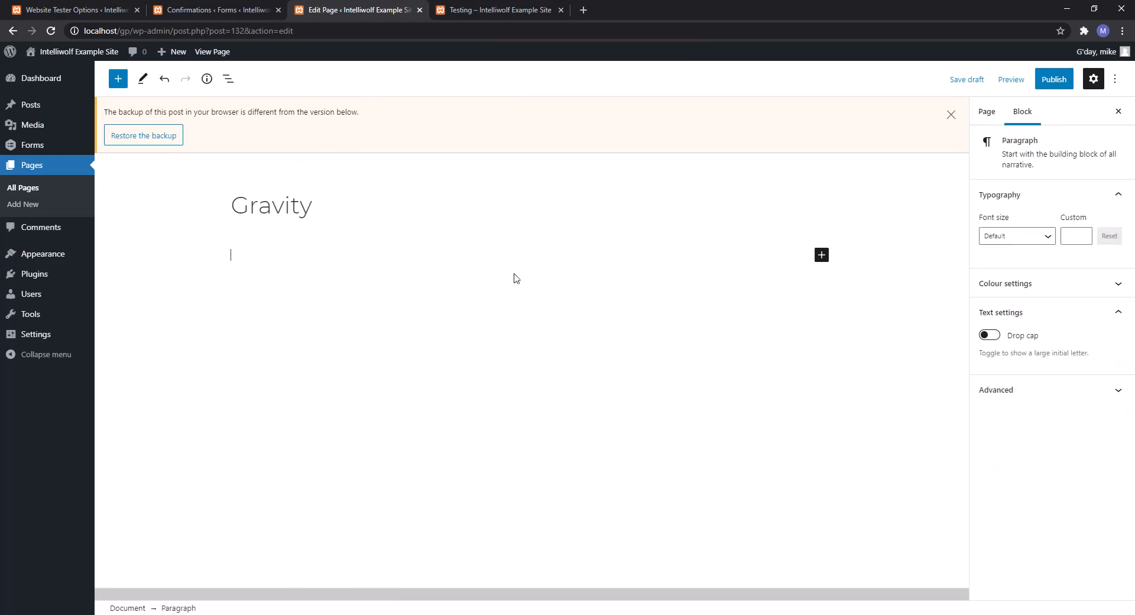
type("/fo")
left_click(282, 289)
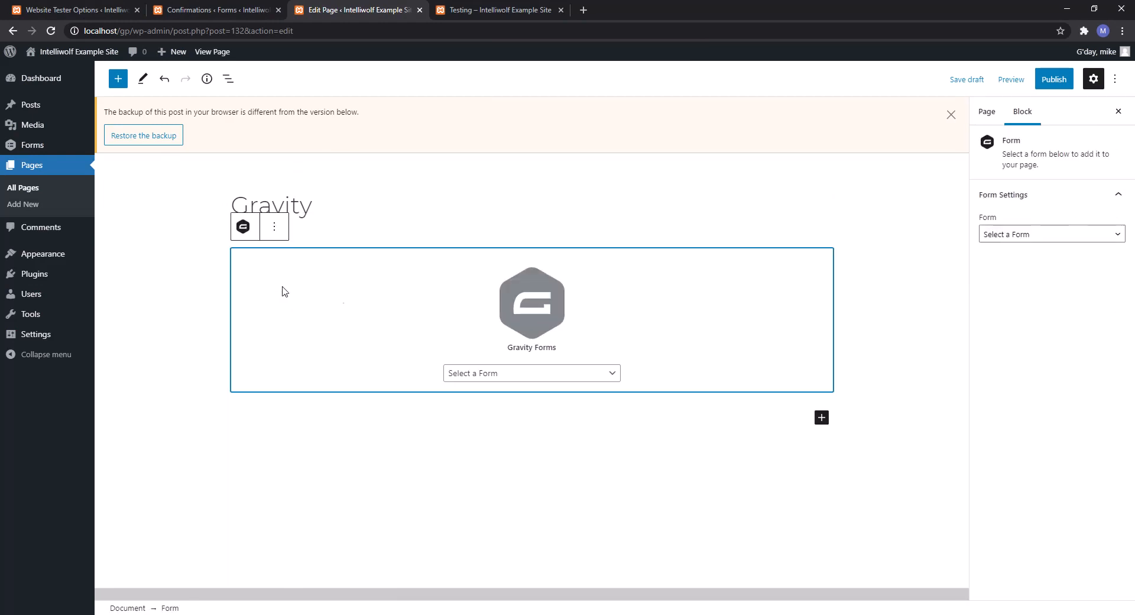
left_click(516, 376)
left_click(515, 401)
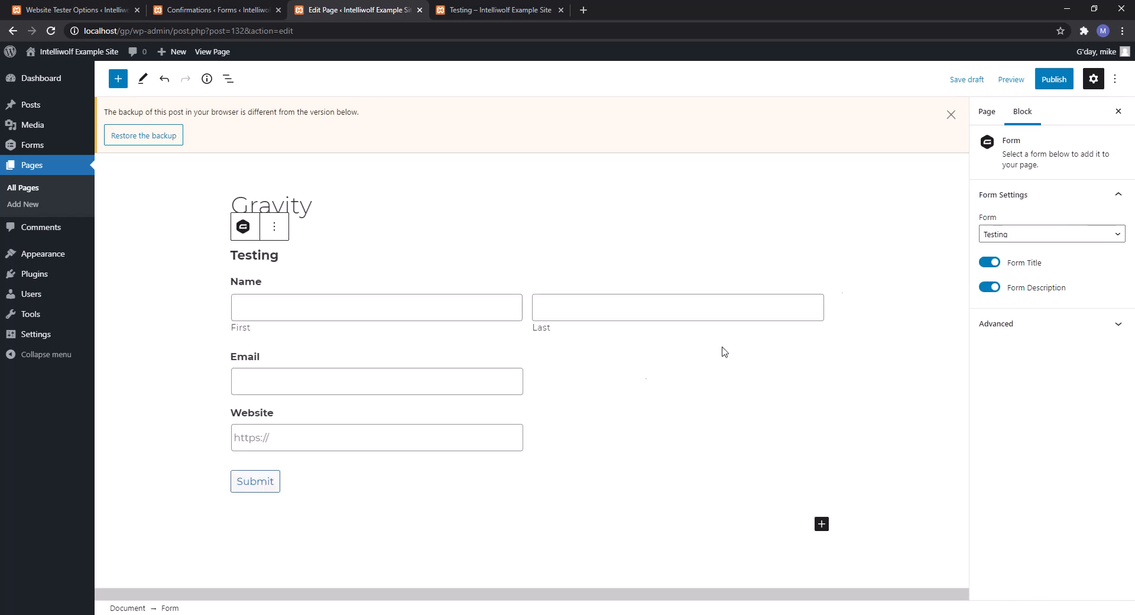
left_click(1071, 81)
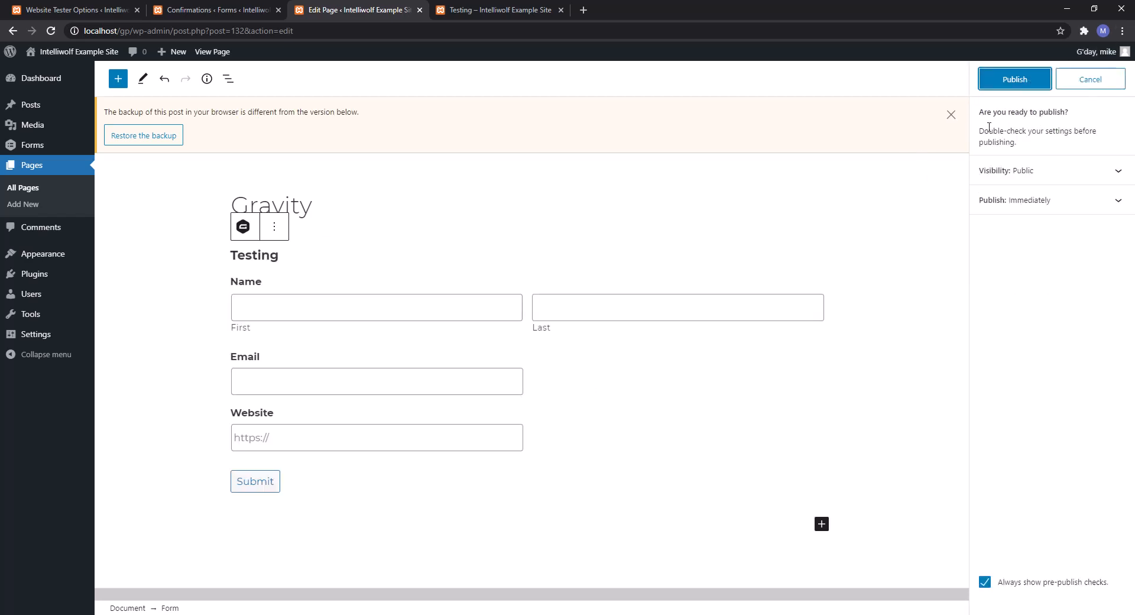
left_click(1014, 79)
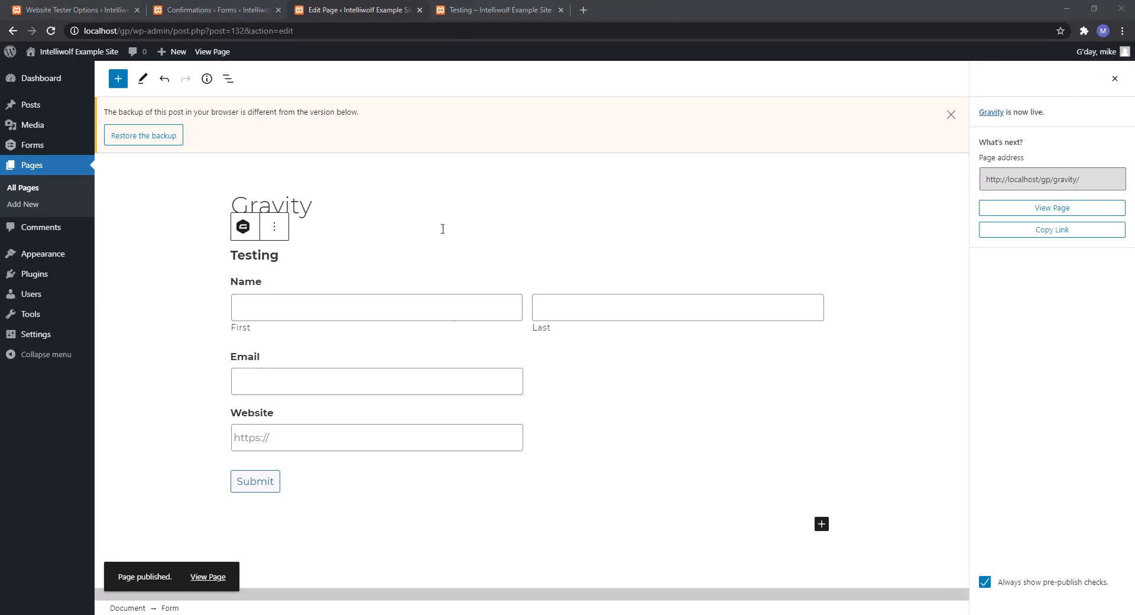
left_click(208, 576)
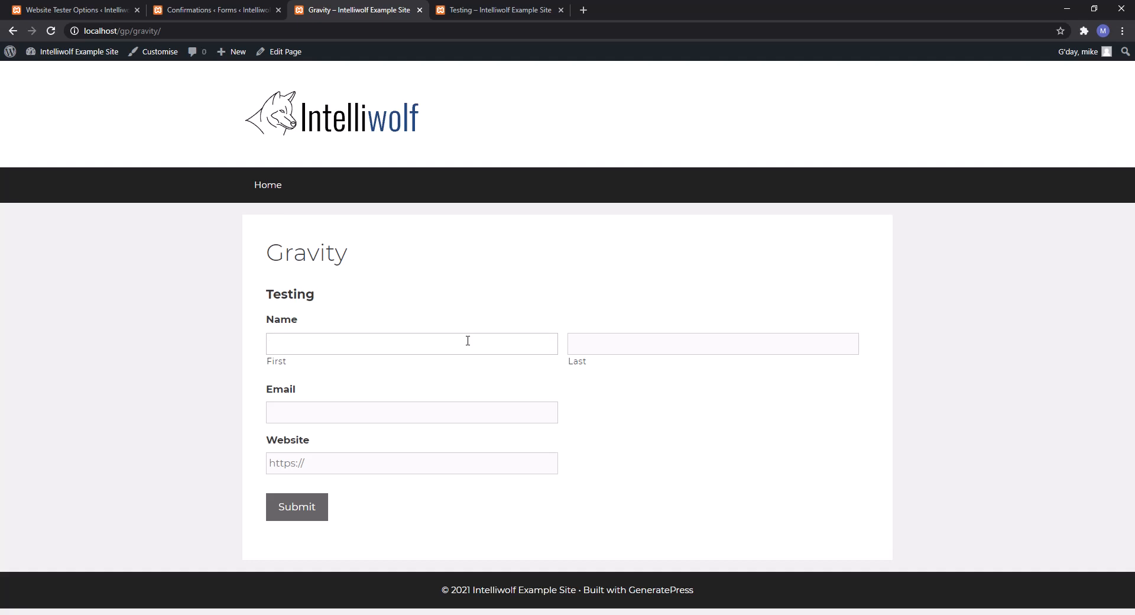
left_click(436, 338)
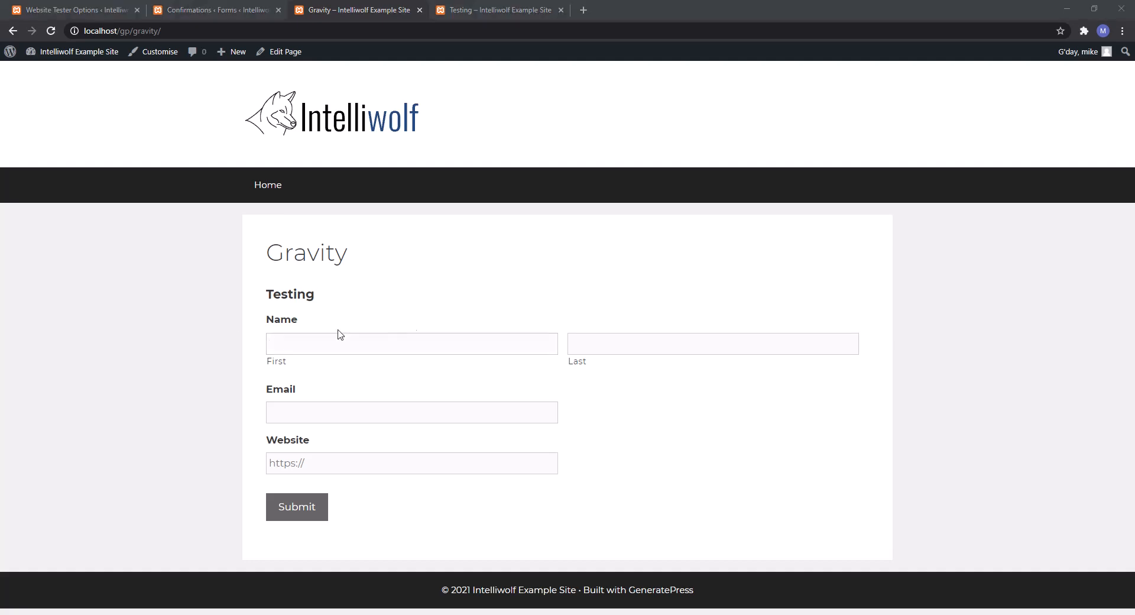
left_click(400, 347)
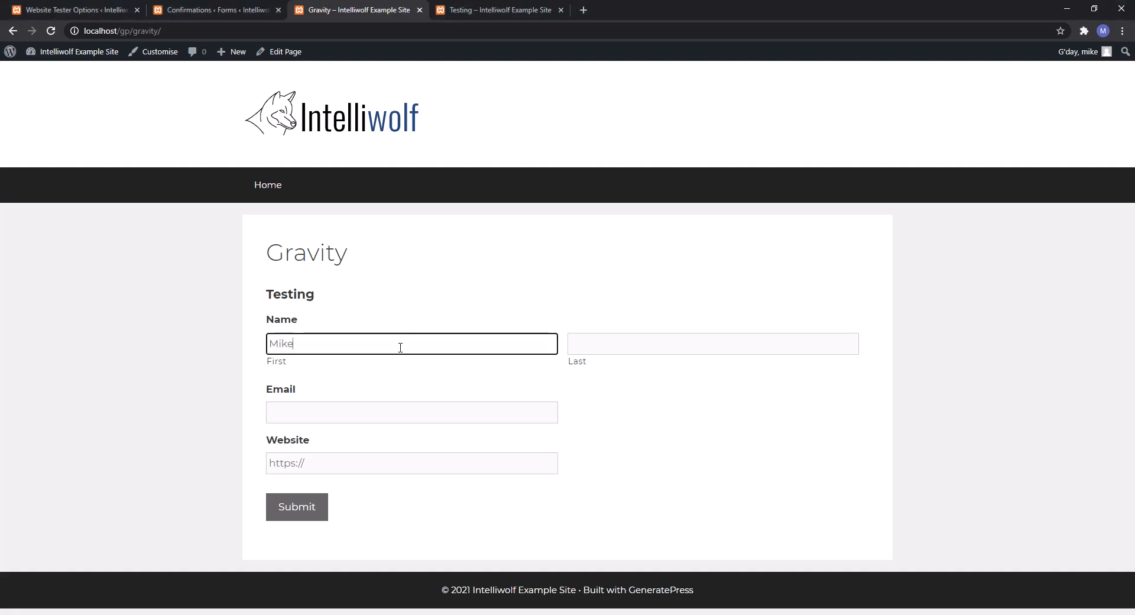
key("Tab")
key("Tab")
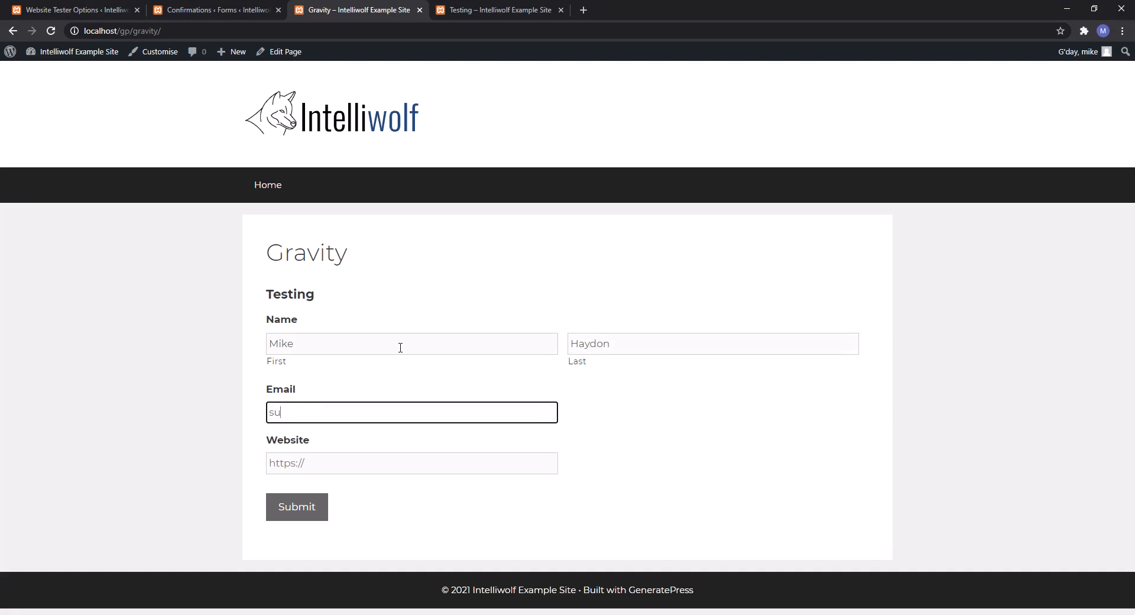
key("Tab")
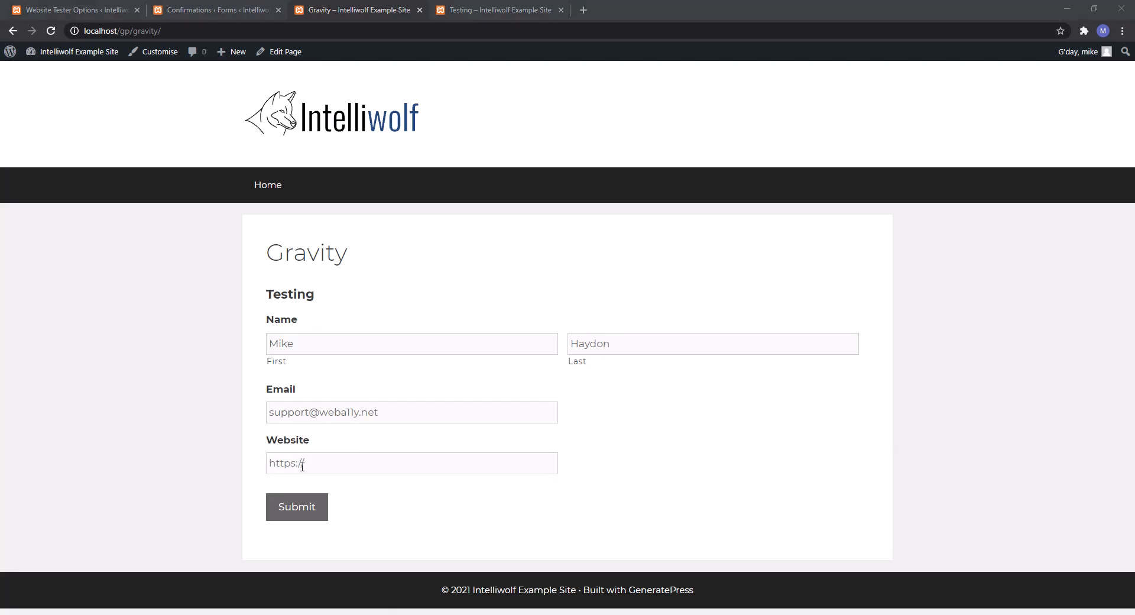
left_click(328, 463)
type("www.google.com/")
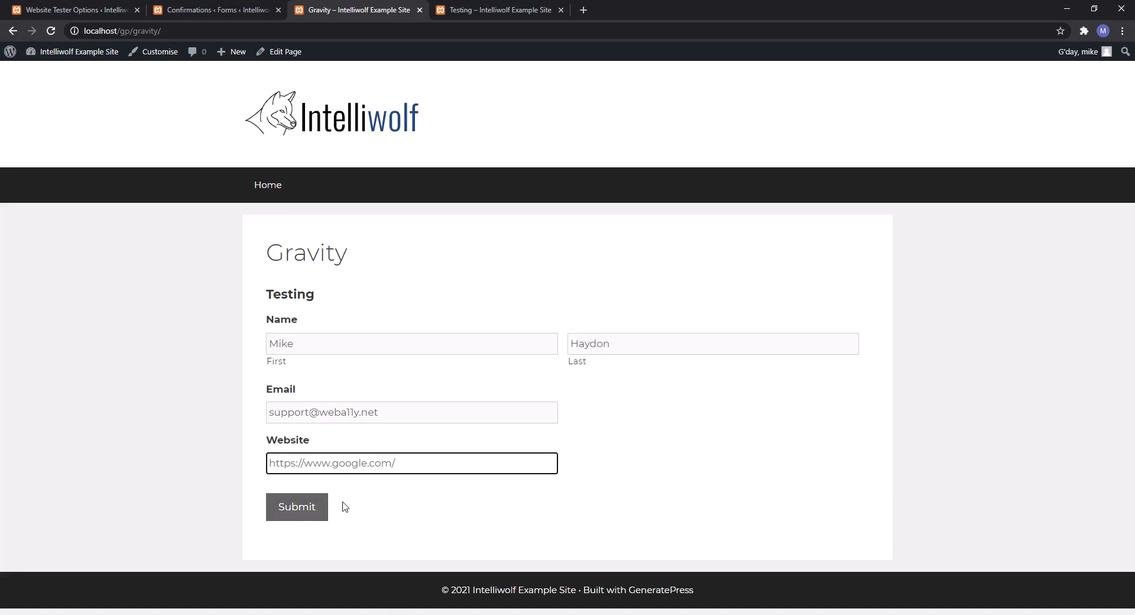
left_click(307, 518)
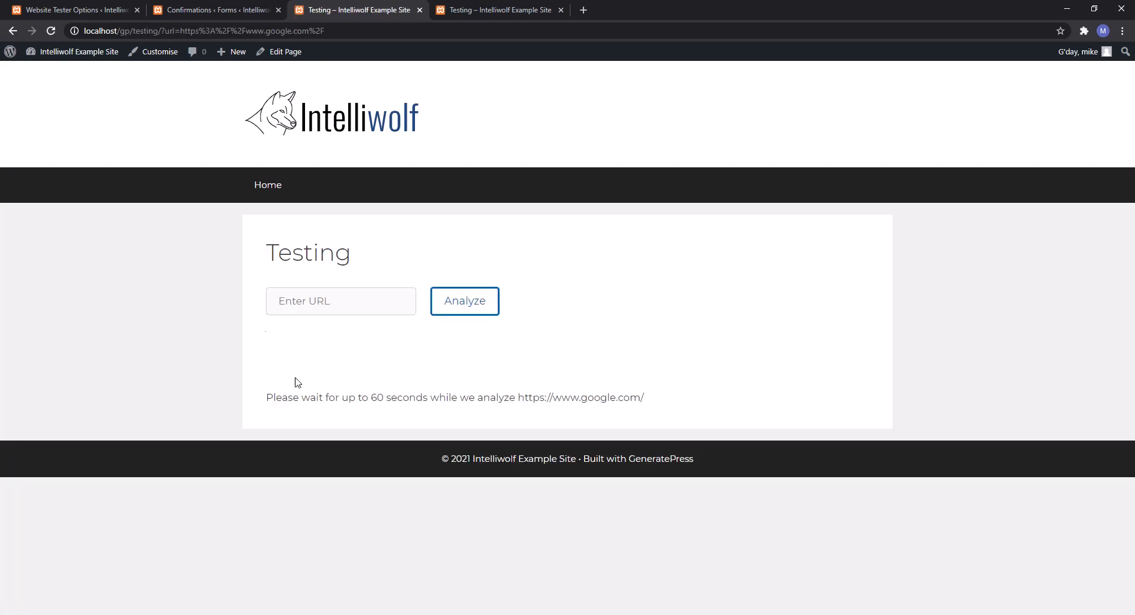
Check the Testing form's entries list for the new google.com submission.
left_click(232, 9)
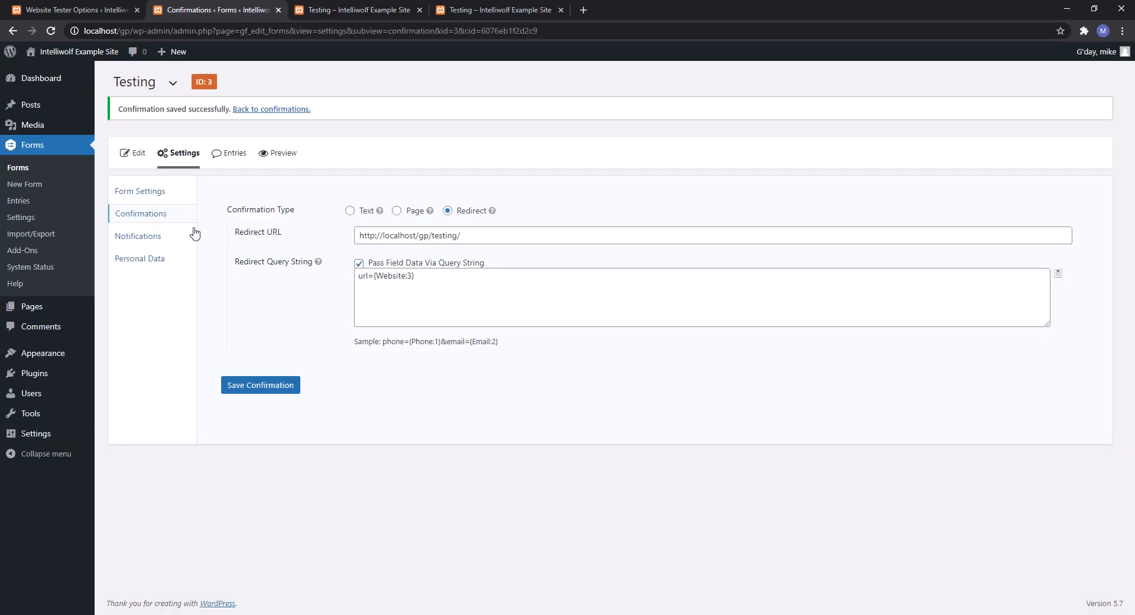
left_click(228, 155)
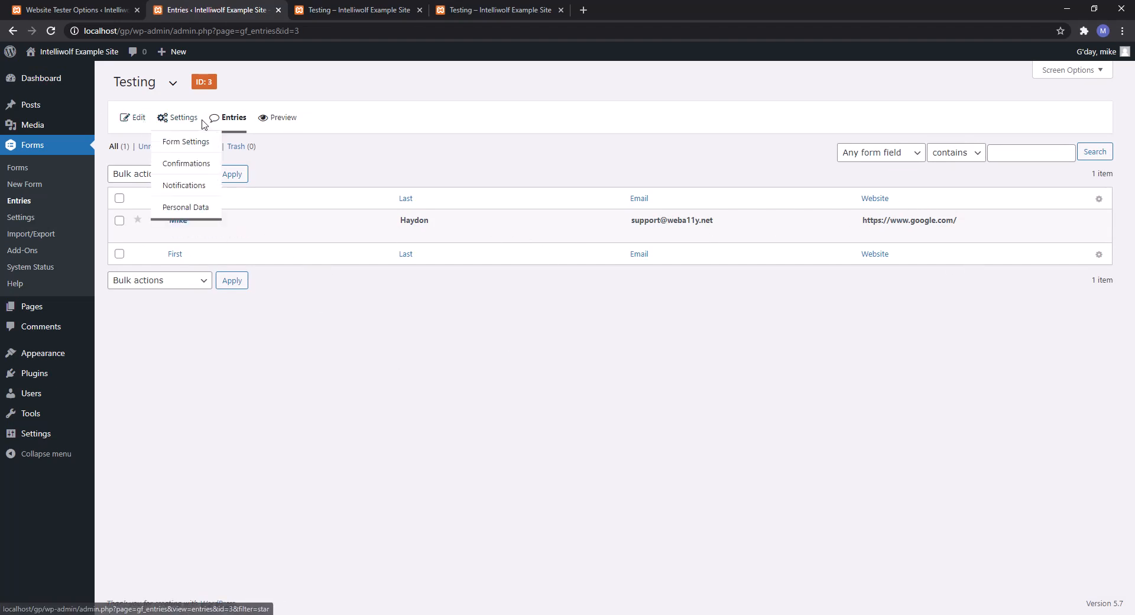
mouse_move(171, 119)
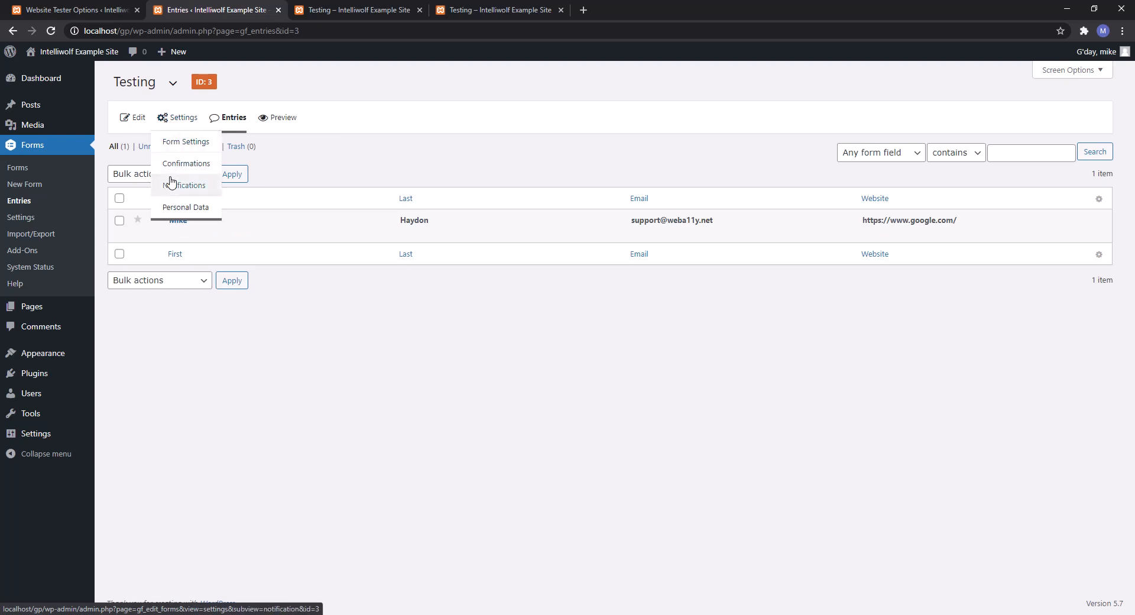
mouse_move(177, 226)
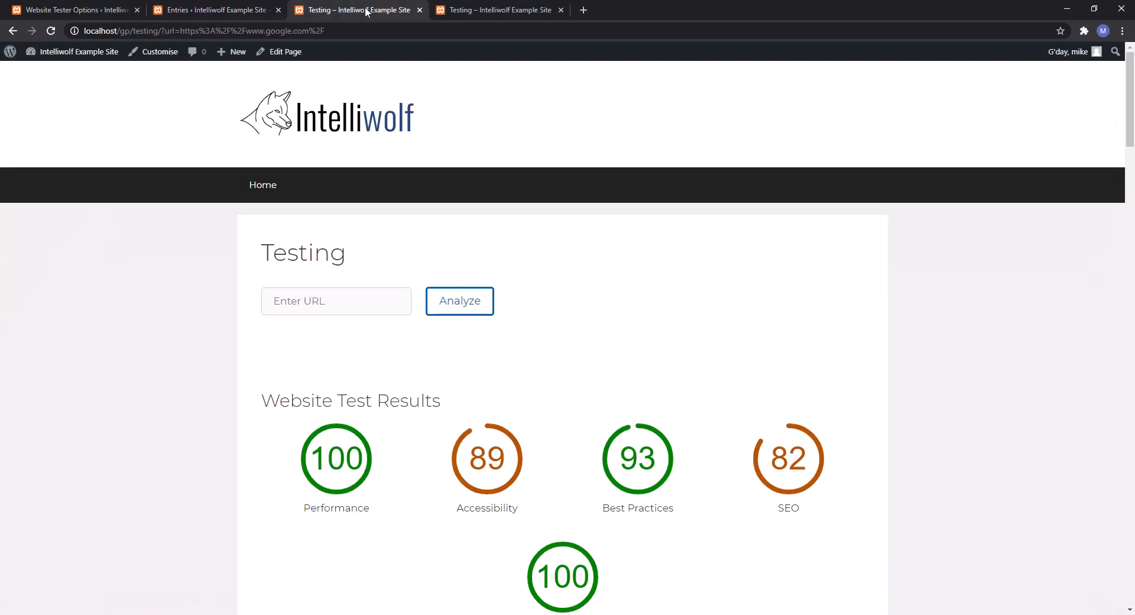
left_click(366, 9)
Scroll through google.com's test scores, then go back to the Gravity page's form.
scroll(317, 306, "down", 3)
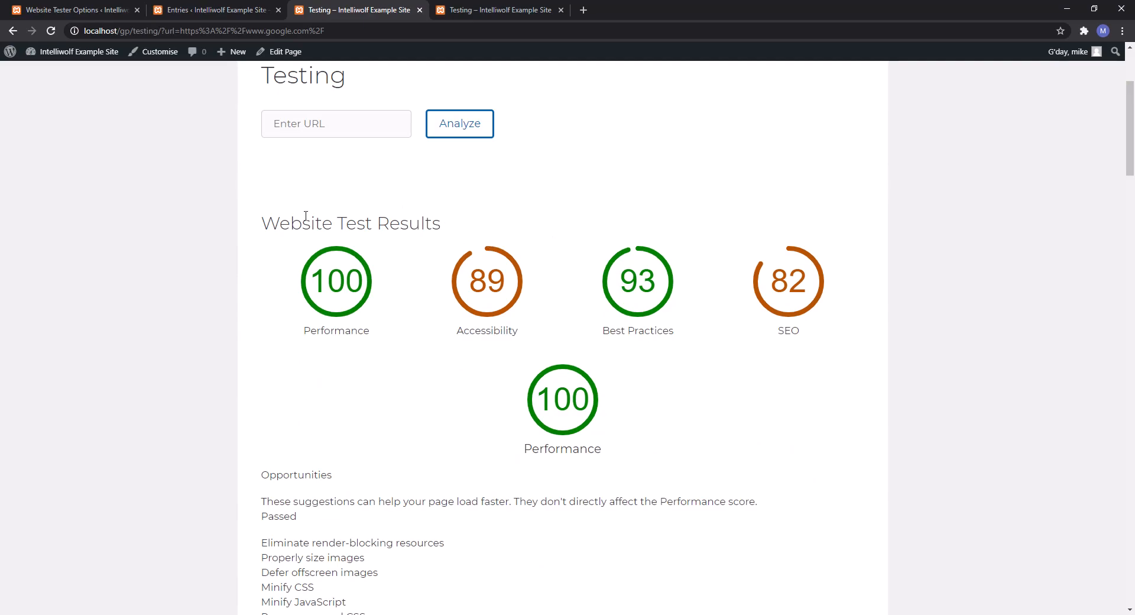
scroll(745, 263, "down", 3)
scroll(486, 210, "down", 7)
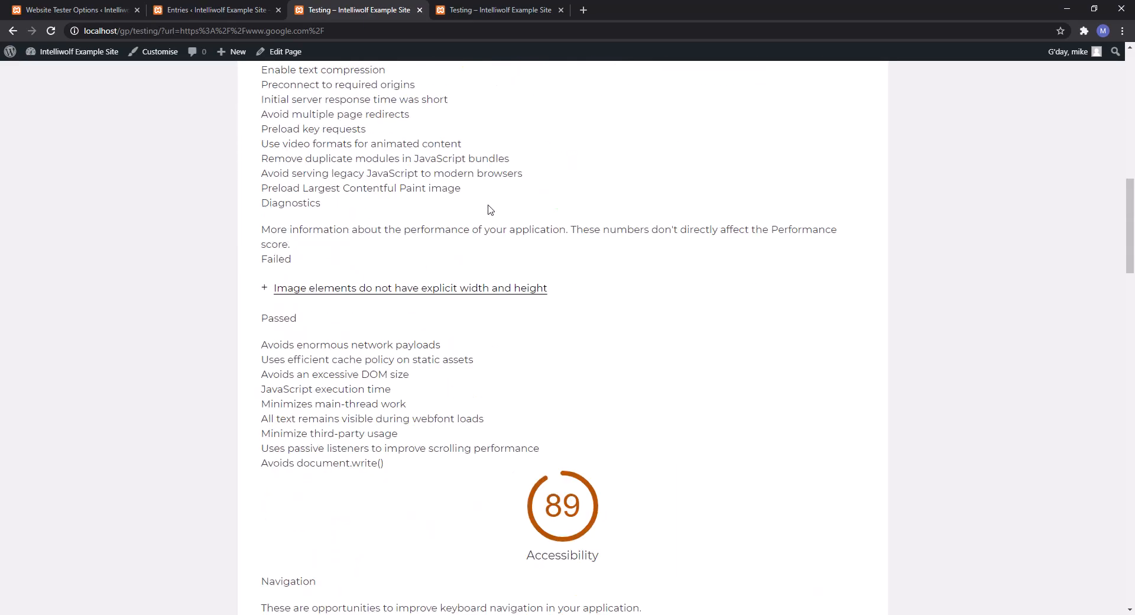
scroll(477, 218, "up", 13)
scroll(491, 211, "down", 9)
scroll(492, 221, "down", 7)
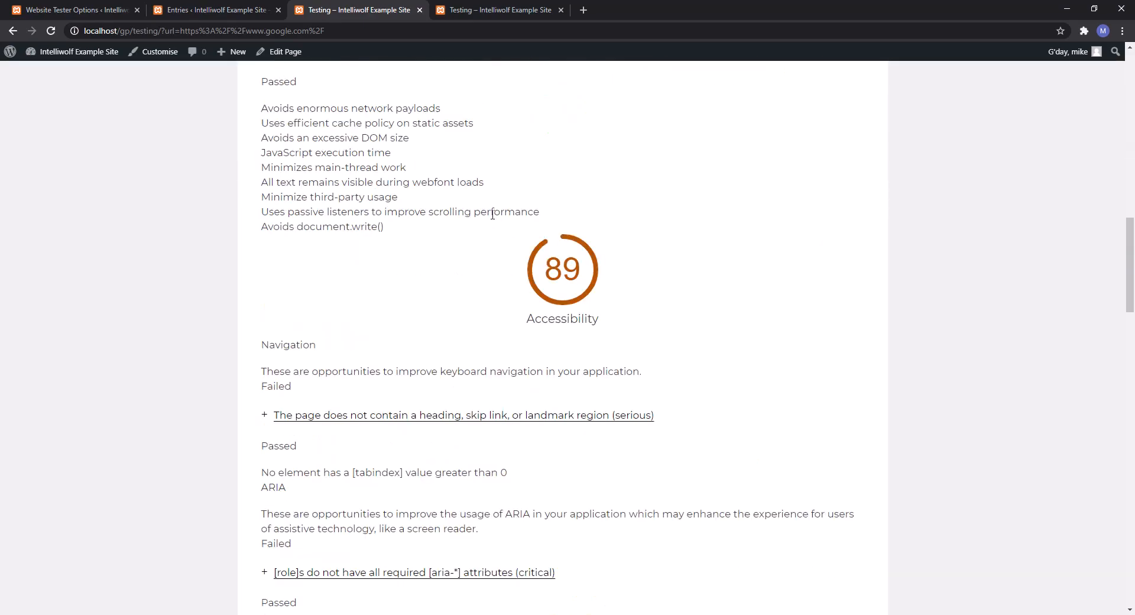
scroll(489, 216, "up", 16)
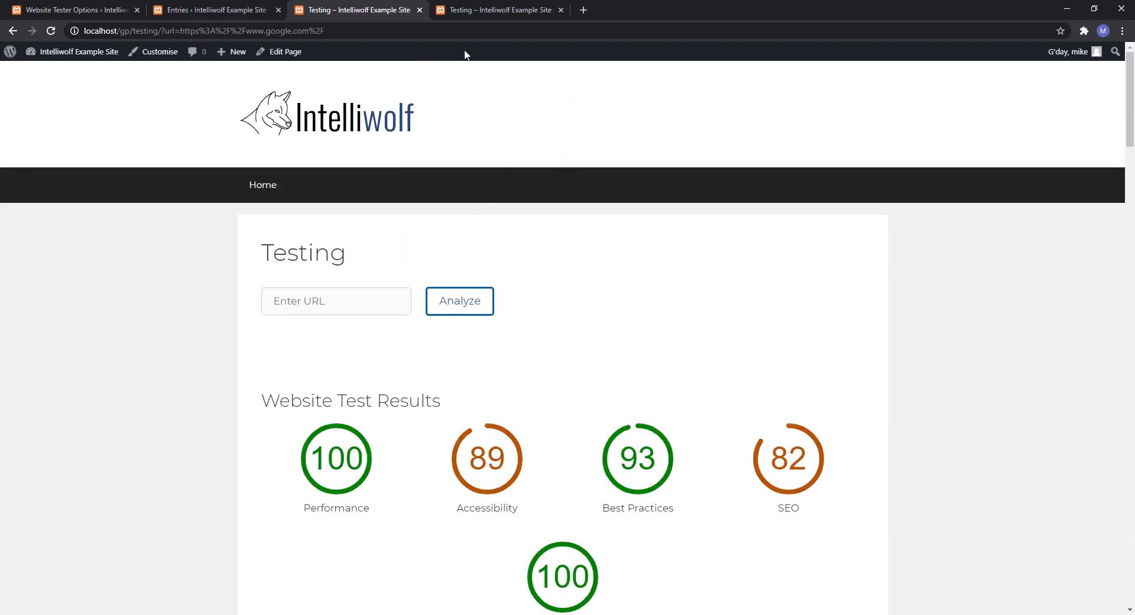
key("alt+Left")
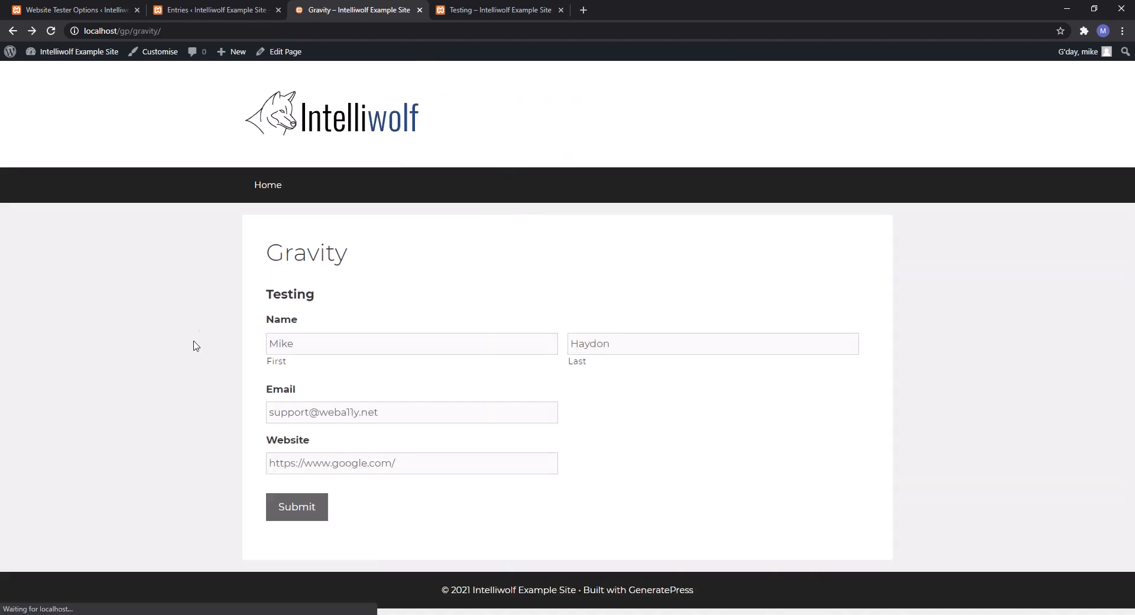
double_click(345, 464)
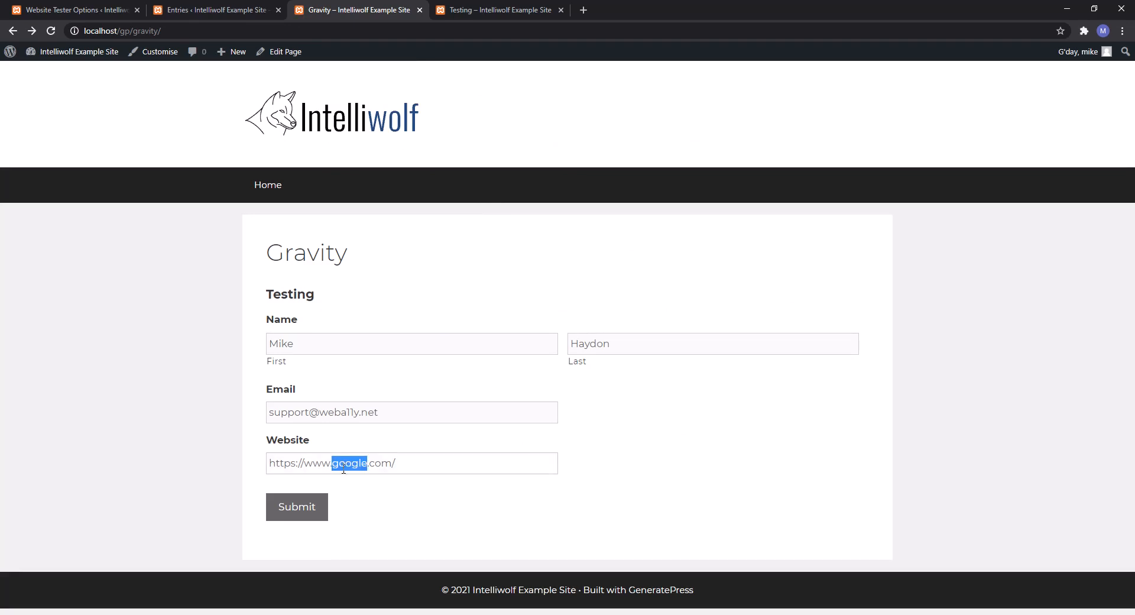
type("bing")
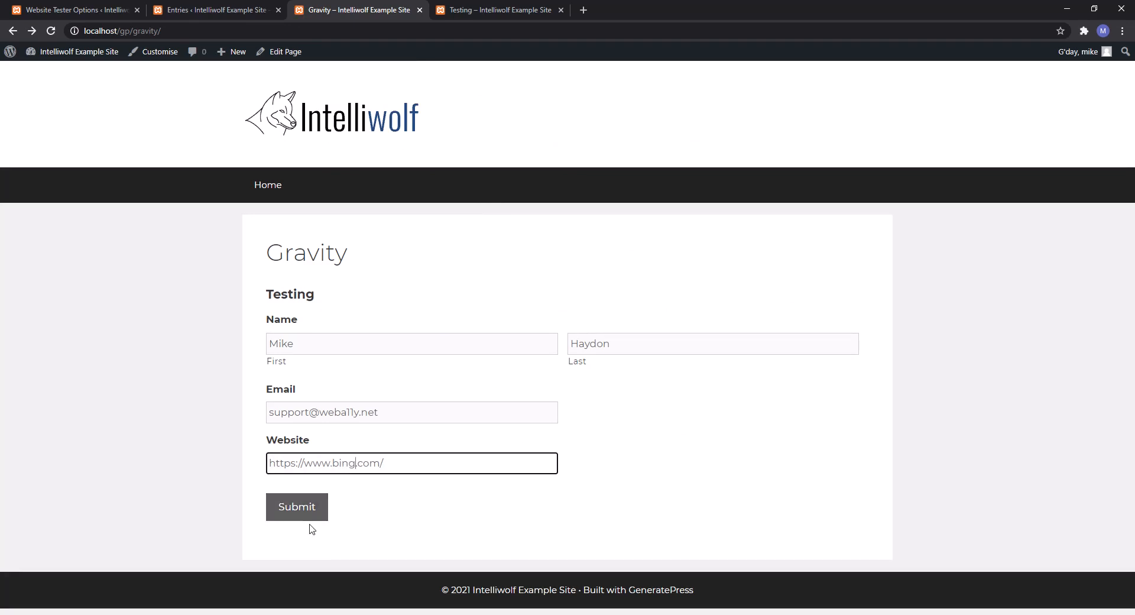
left_click(303, 510)
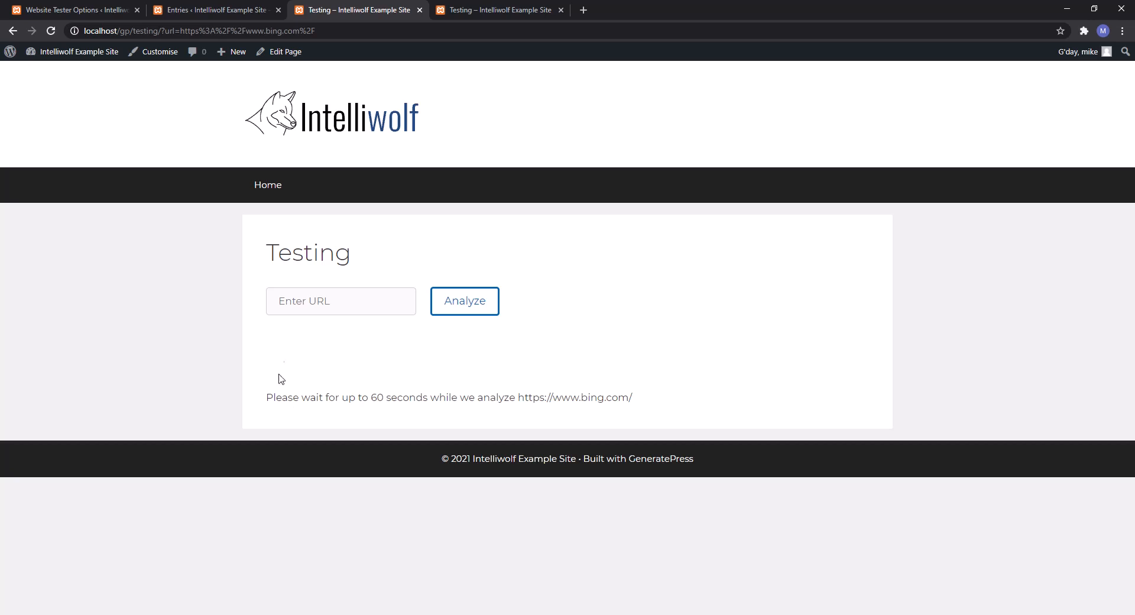
Wait on the please-wait message until bing.com's scores of 97, 90, 80 and 73 load.
left_click_drag(267, 396, 601, 422)
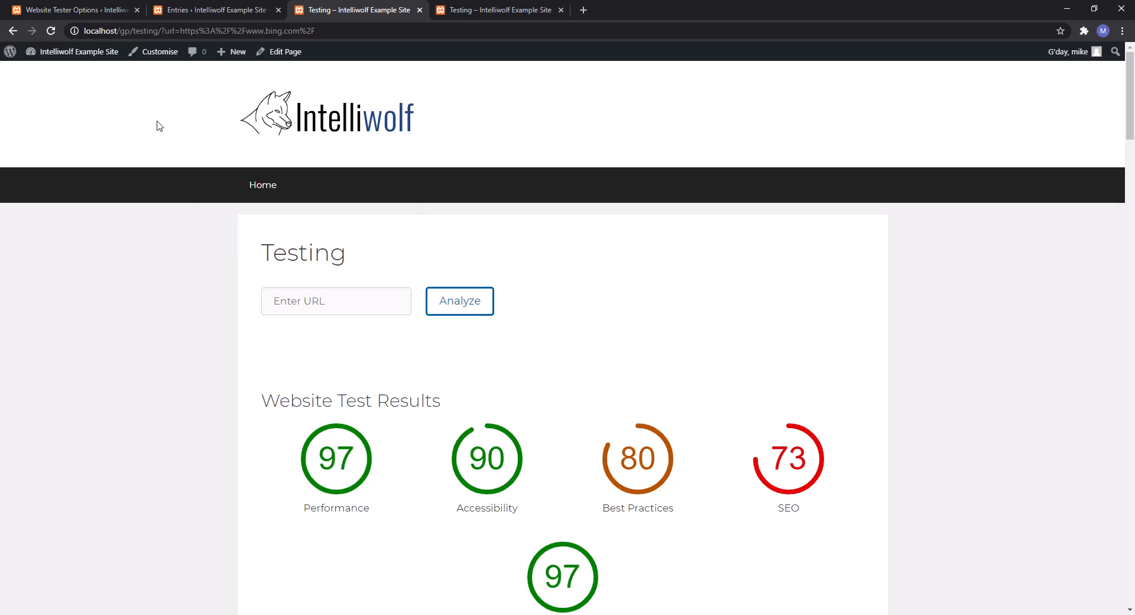
double_click(170, 30)
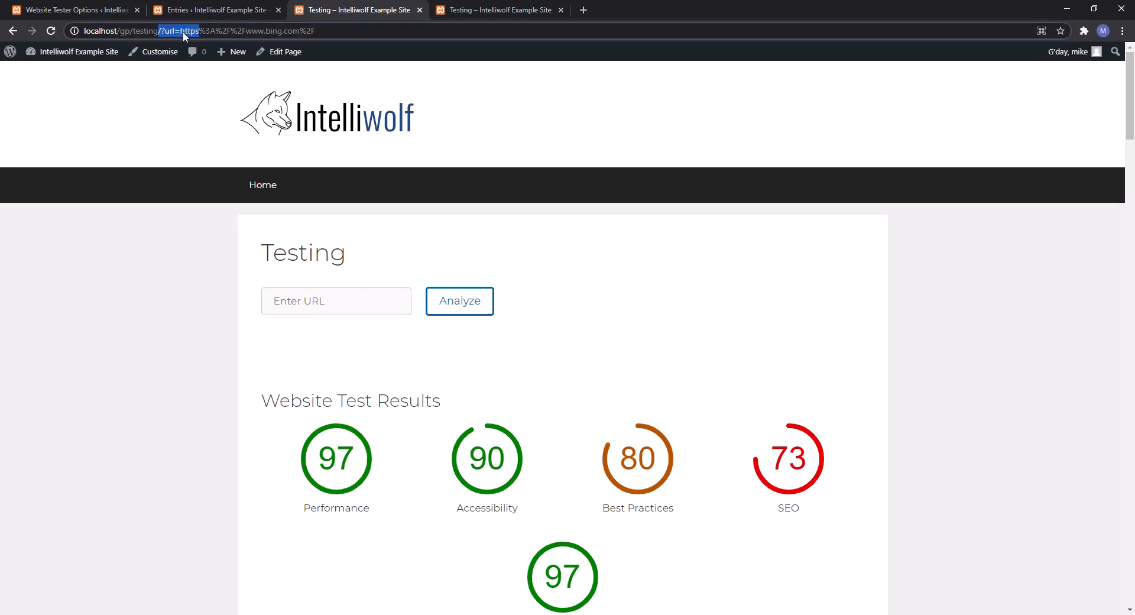
left_click(189, 31)
left_click_drag(199, 29, 249, 30)
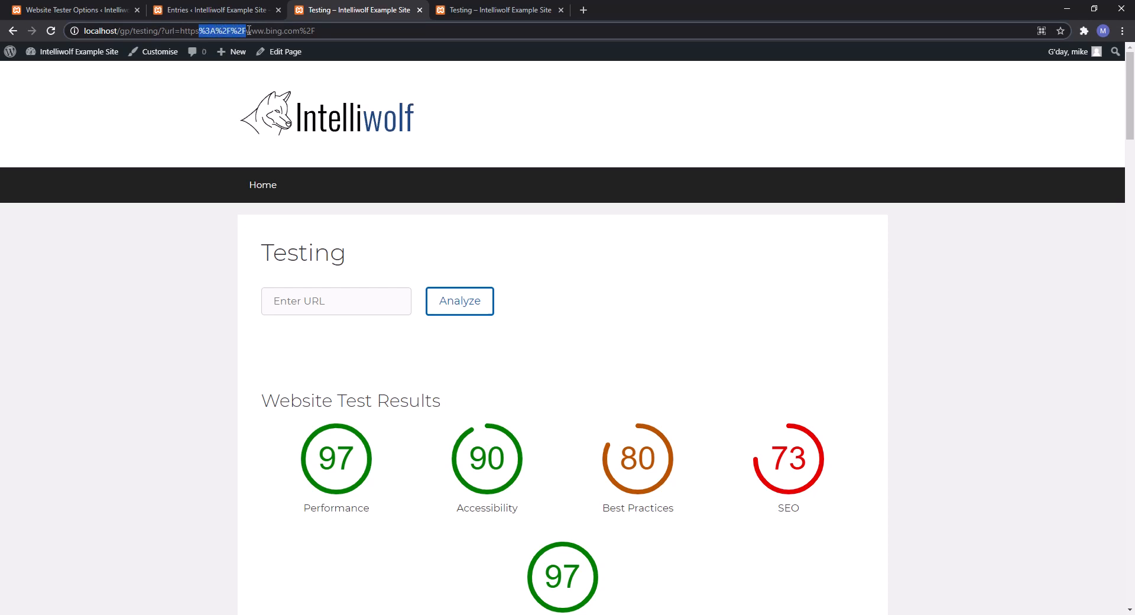
type("://")
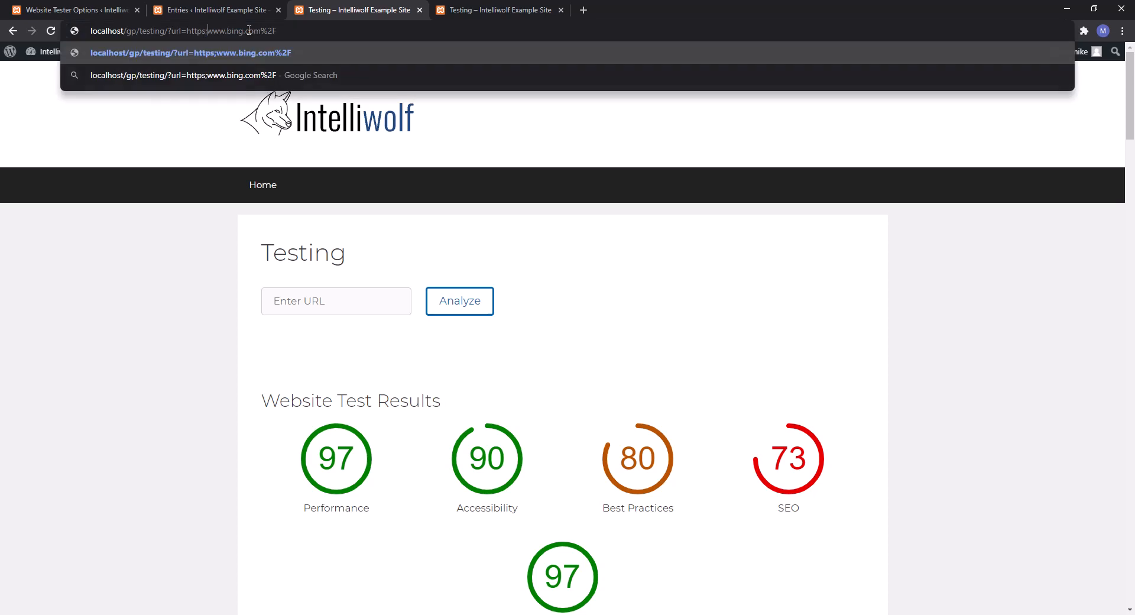
key("BackSpace")
key("BackSpace")
key("BackSpace")
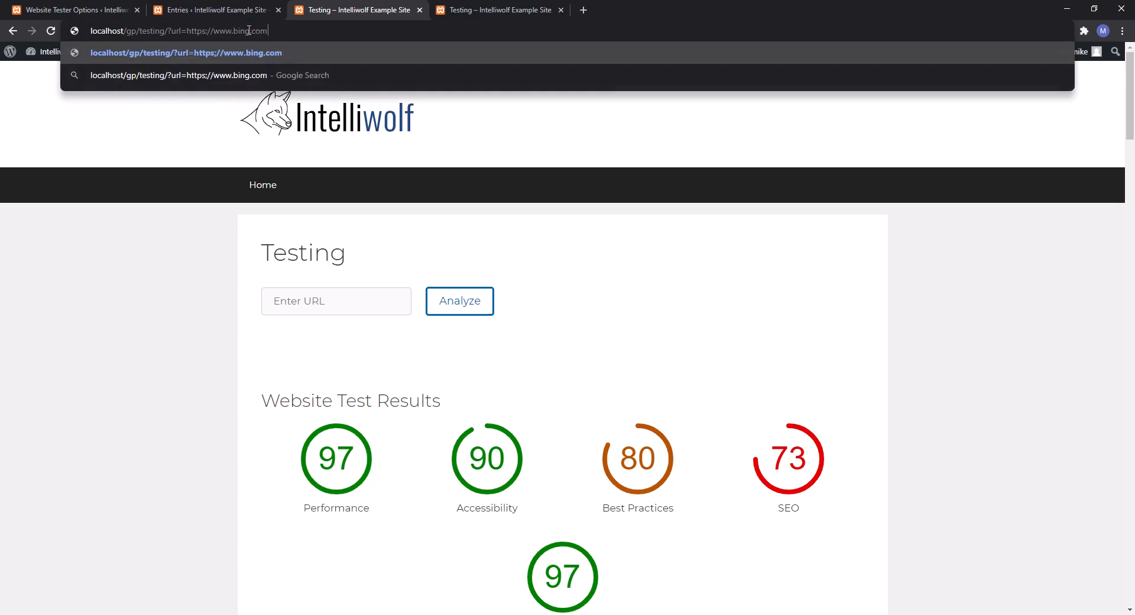
type("/")
key("Return")
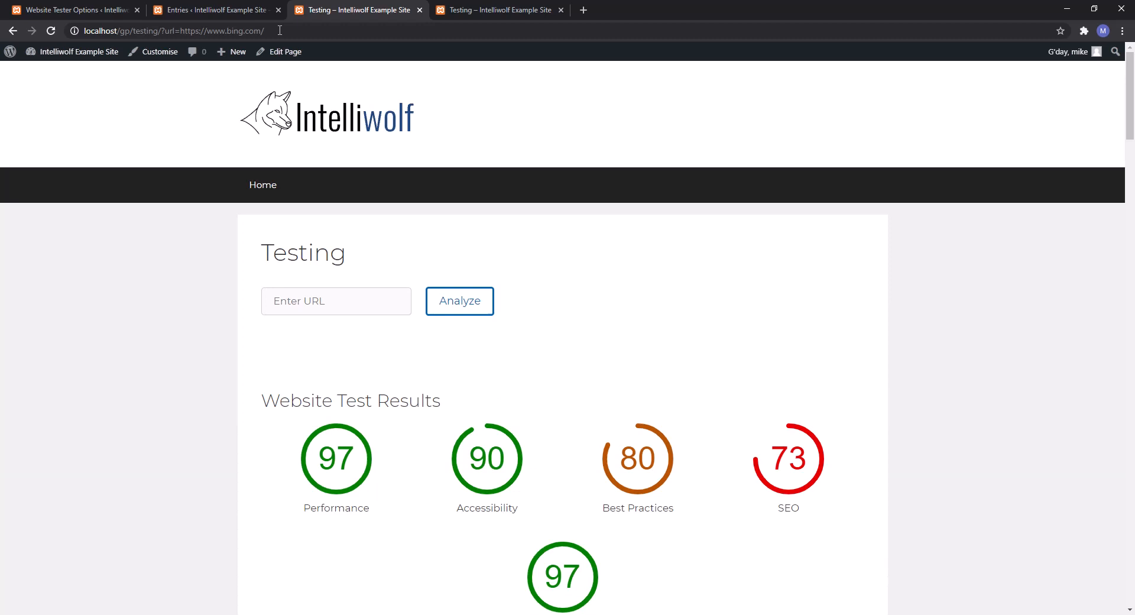
scroll(490, 245, "down", 2)
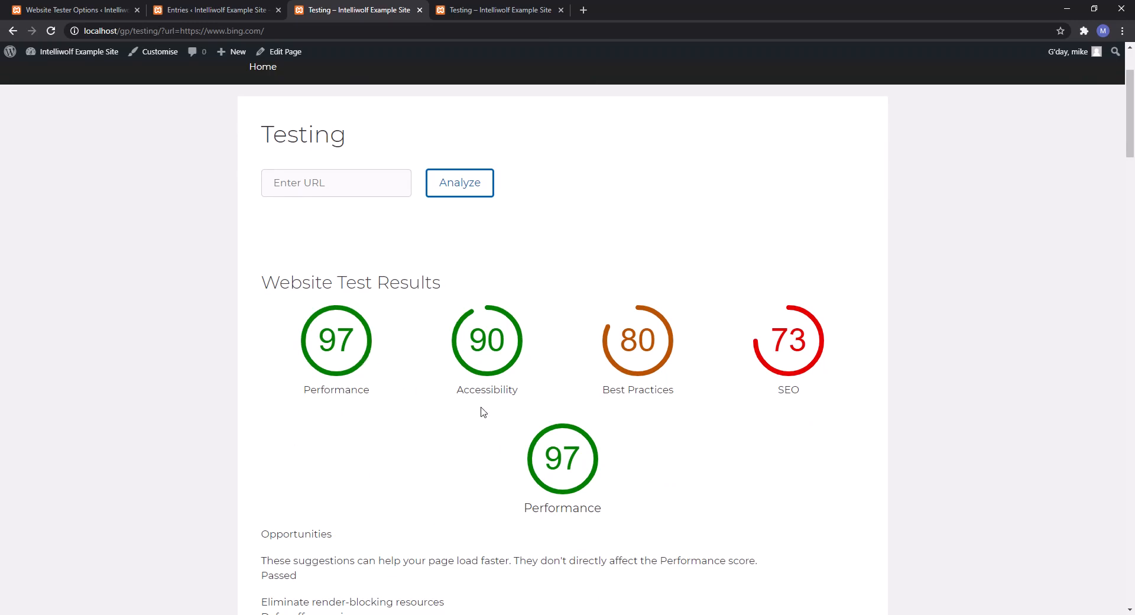
scroll(498, 412, "up", 2)
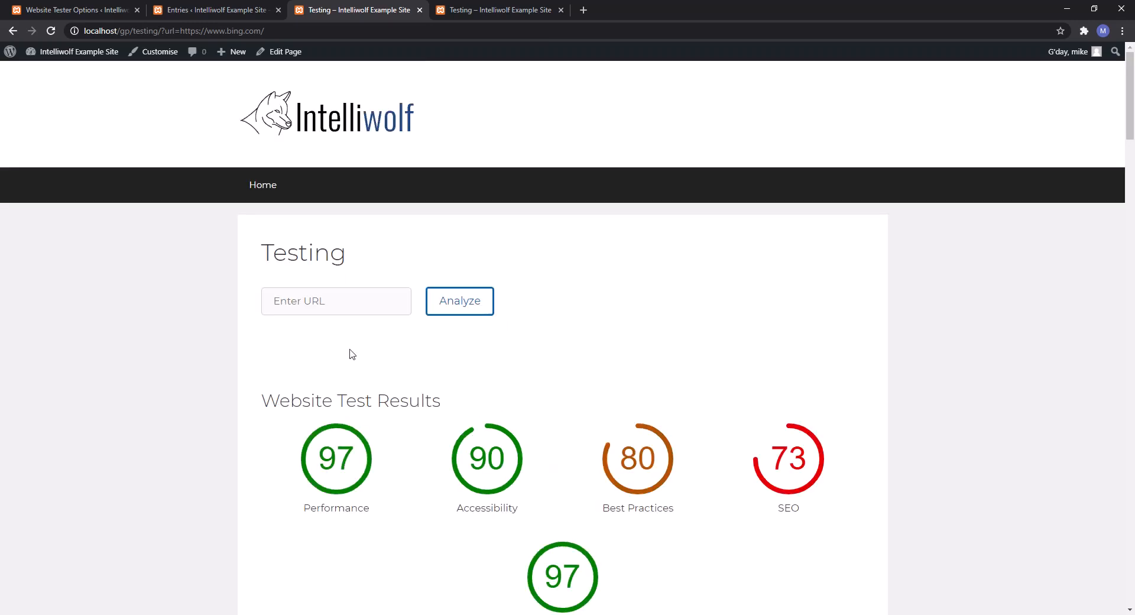